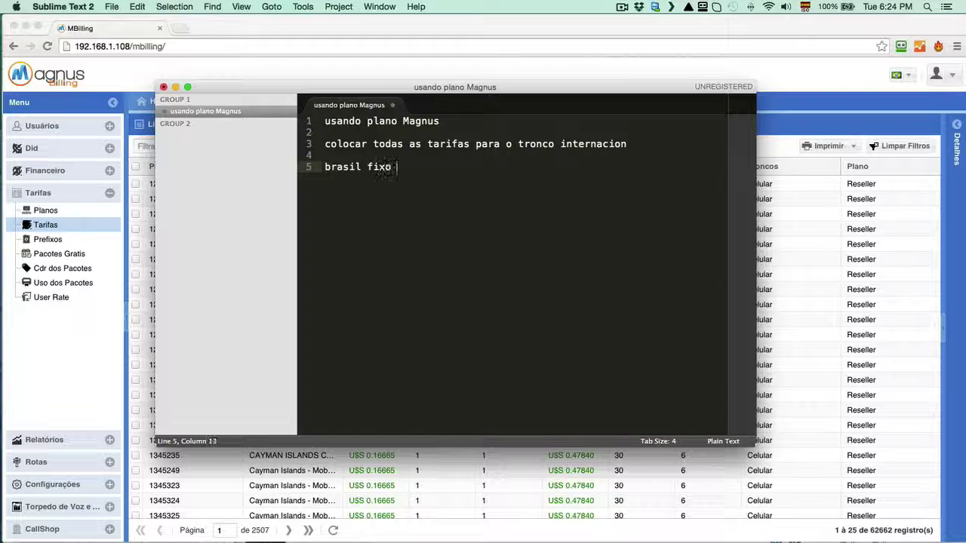
Step: Write the note lines "brasil fixo para um tronco" and "brasil celular outro outro" in the plan notes
{"action": "type", "text": "u"}
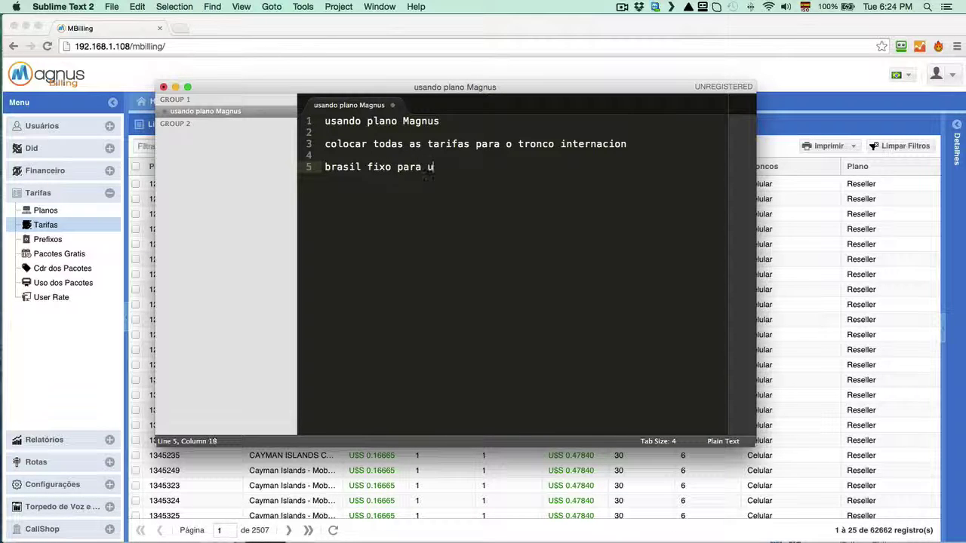
{"action": "type", "text": "m tronco"}
{"action": "key", "text": "Return"}
{"action": "type", "text": "bra"}
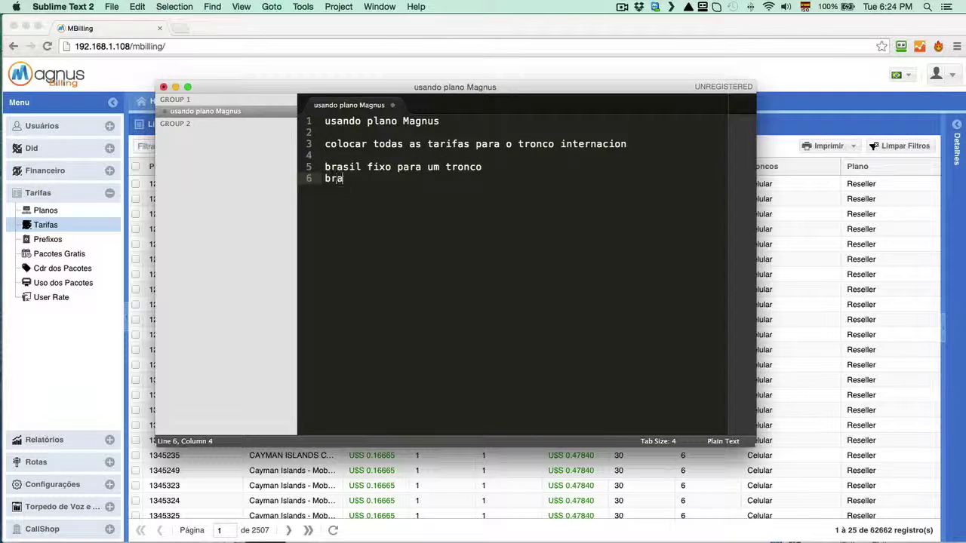
{"action": "type", "text": "sil celu"}
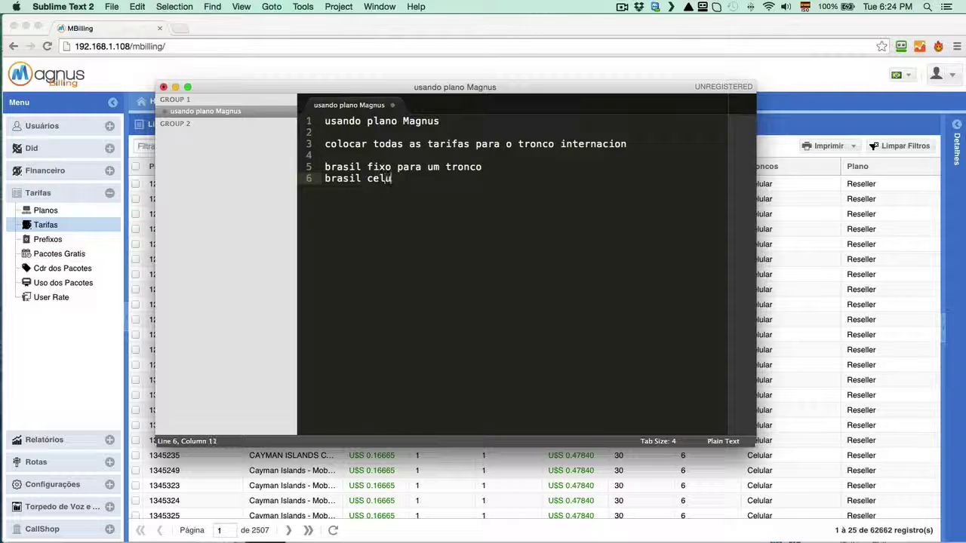
{"action": "type", "text": "lar outro"}
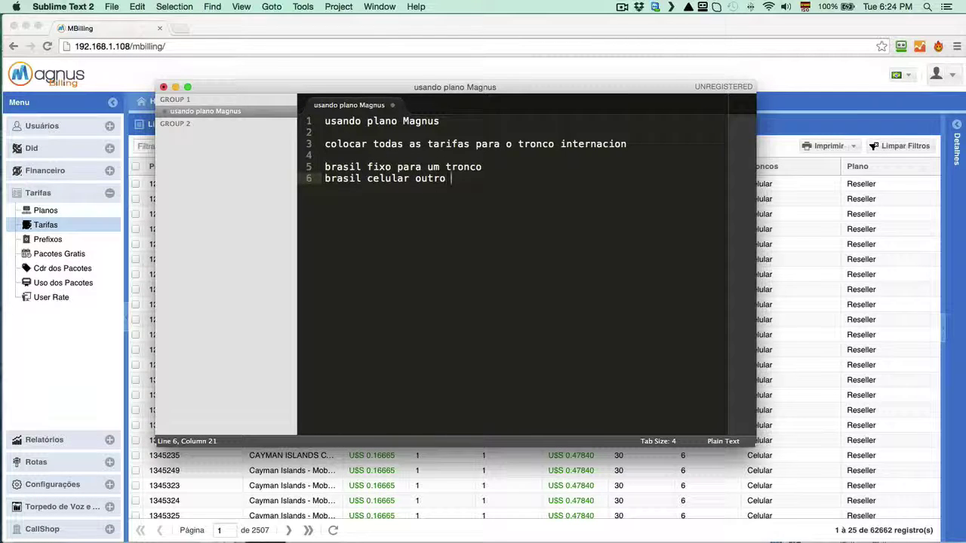
{"action": "type", "text": " outro"}
{"action": "key", "text": "Return"}
Step: Add the note lines "brasil Fixo RJ outro tronco" and "Brasil Celular SP outro" below the existing ones
{"action": "type", "text": "br"}
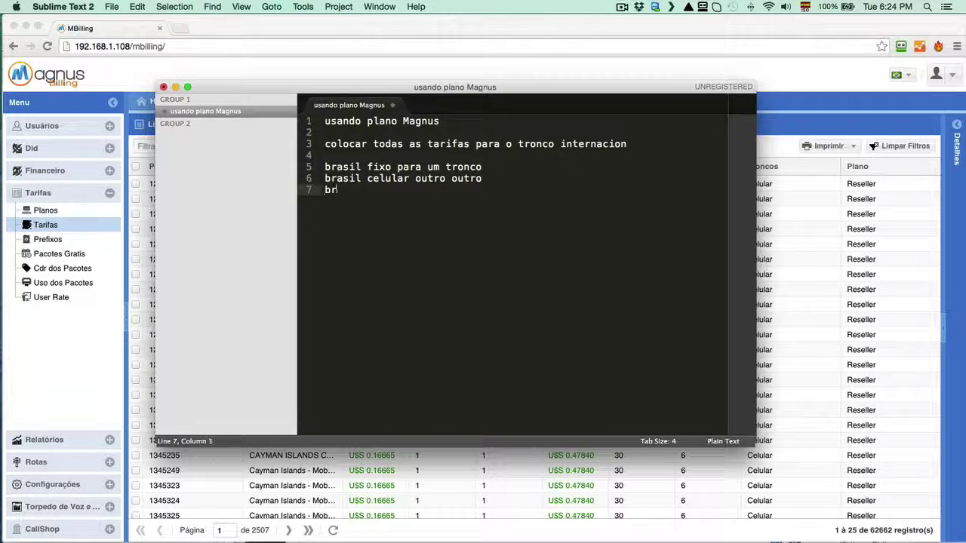
{"action": "type", "text": "asil Fixo RJ"}
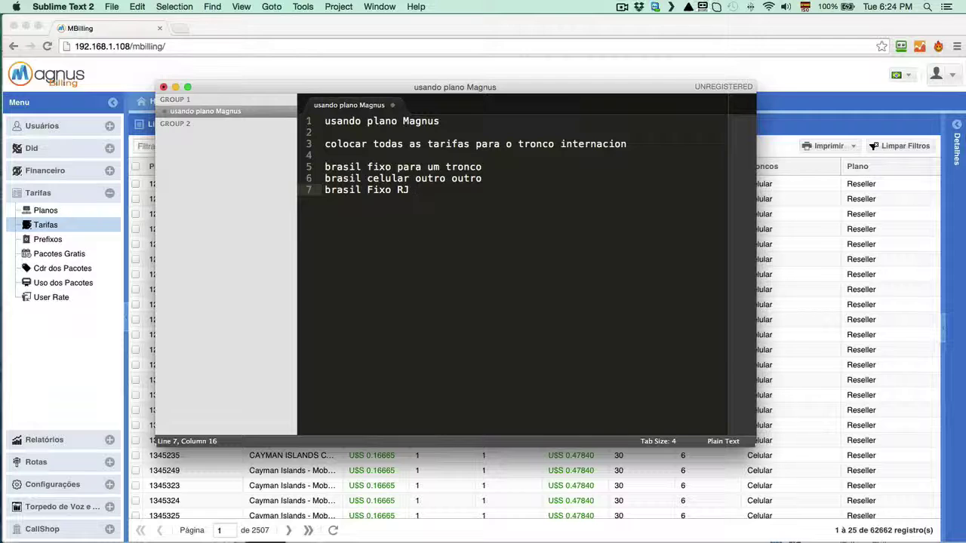
{"action": "type", "text": "outro tronco"}
{"action": "key", "text": "Return"}
{"action": "type", "text": "Brasi"}
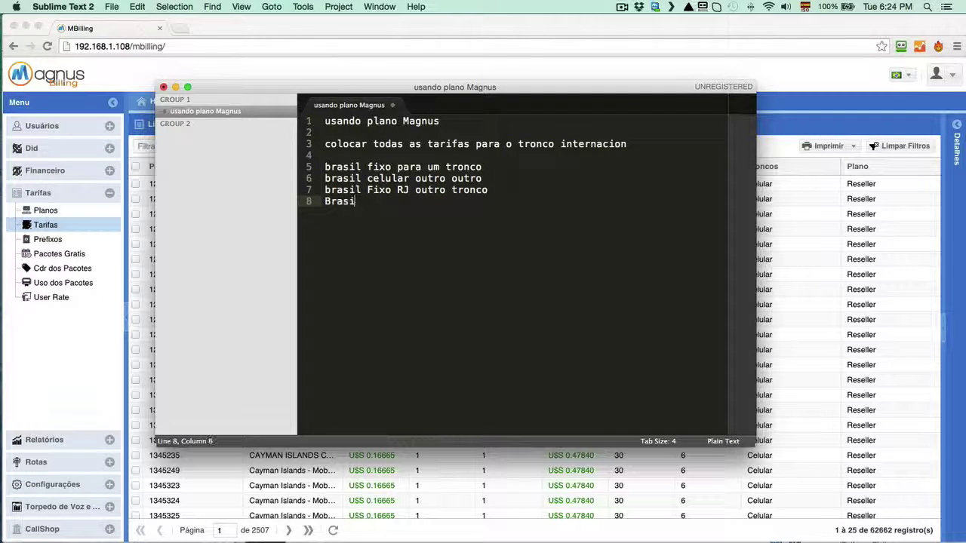
{"action": "type", "text": "l Celular"}
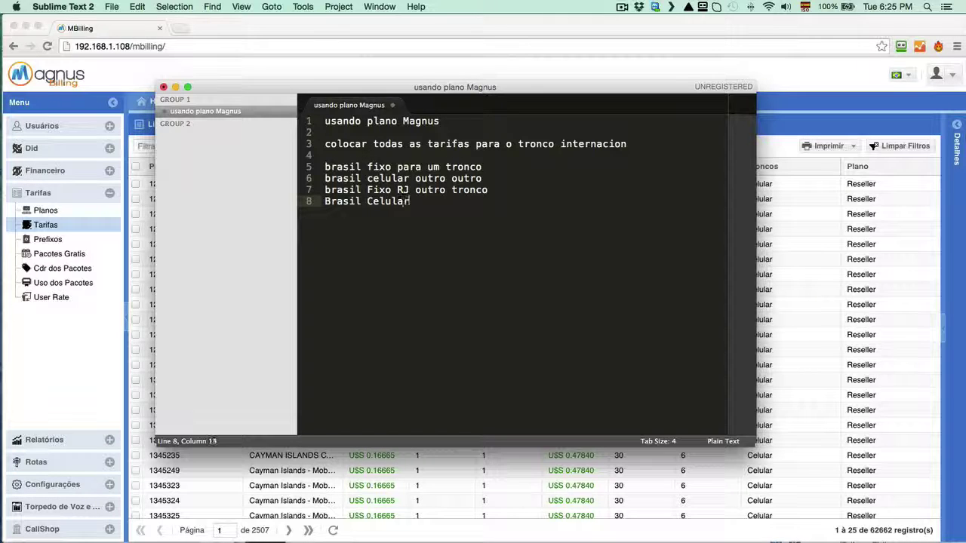
{"action": "type", "text": " SP outro"}
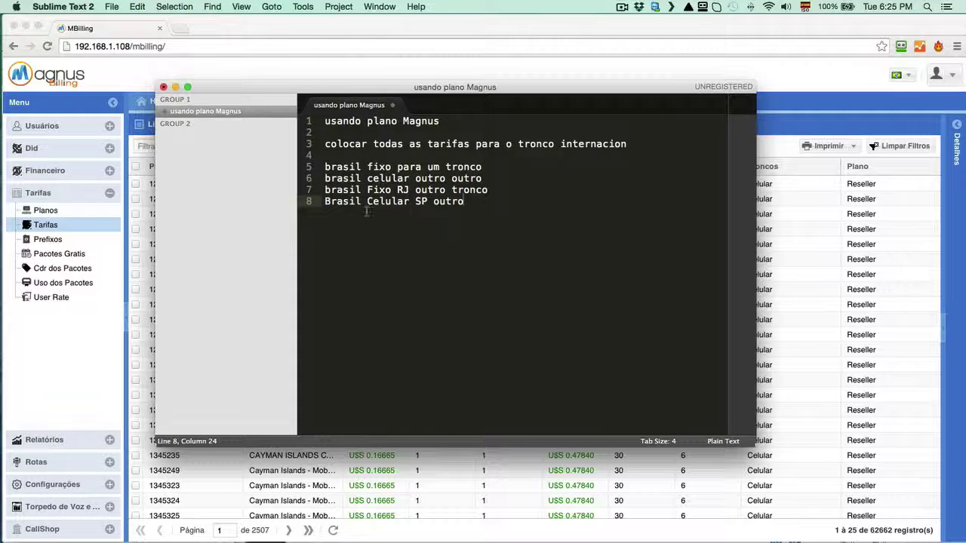
Step: Switch to the MBilling tariff list, filter it to the Magnus plan, and resize the columns so the full Destino names fit
{"action": "key", "text": "super+h"}
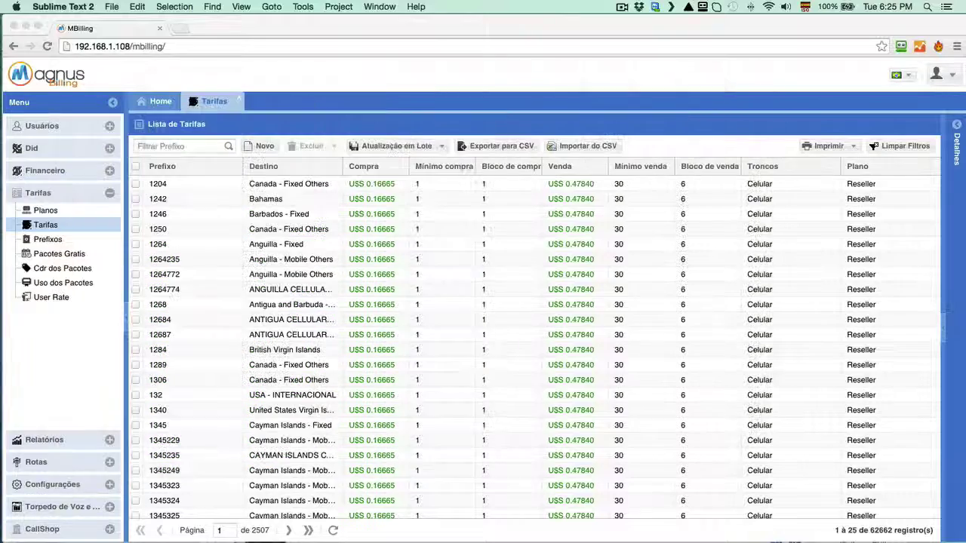
{"action": "left_click", "coordinate": [935, 167]}
{"action": "mouse_move", "coordinate": [889, 266]}
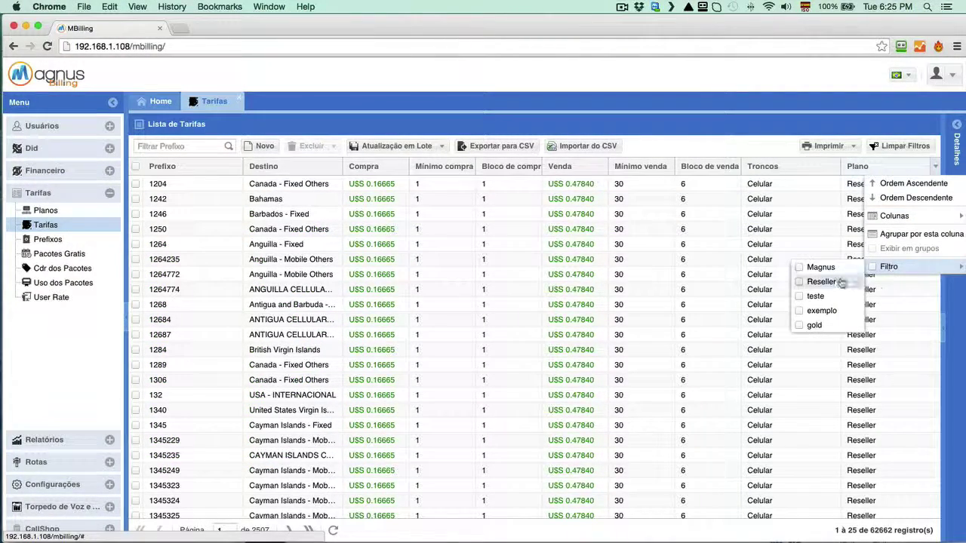
{"action": "left_click", "coordinate": [820, 267]}
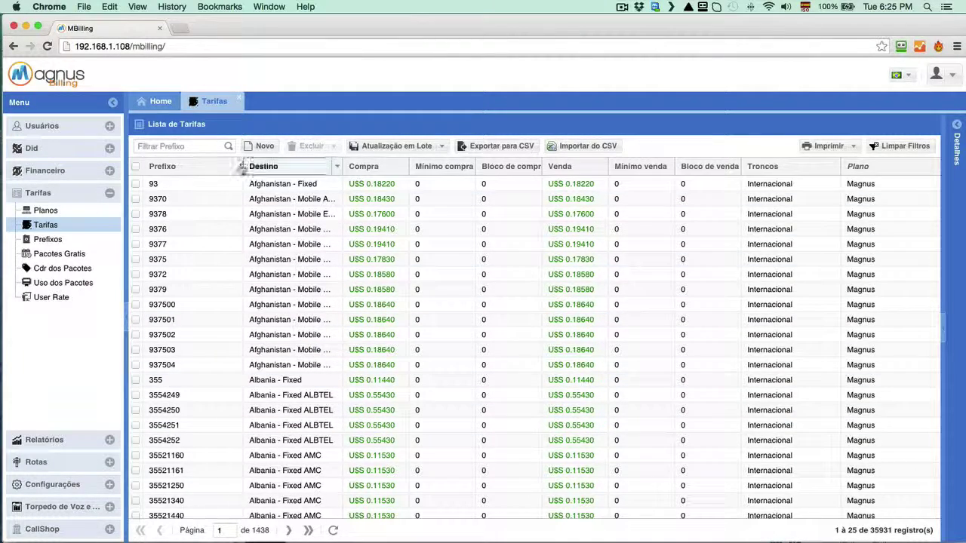
{"action": "left_click_drag", "start_coordinate": [244, 166], "coordinate": [212, 172]}
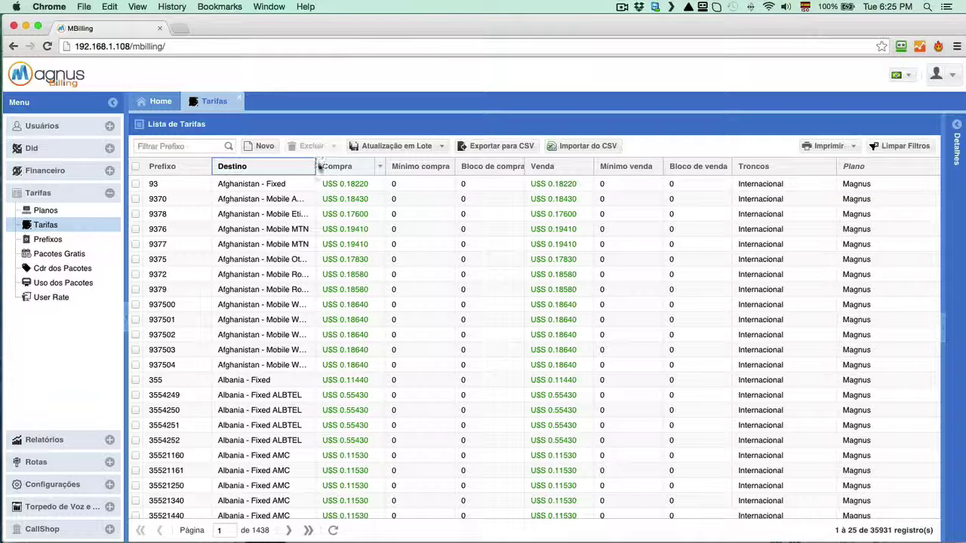
{"action": "left_click_drag", "start_coordinate": [318, 166], "coordinate": [335, 169]}
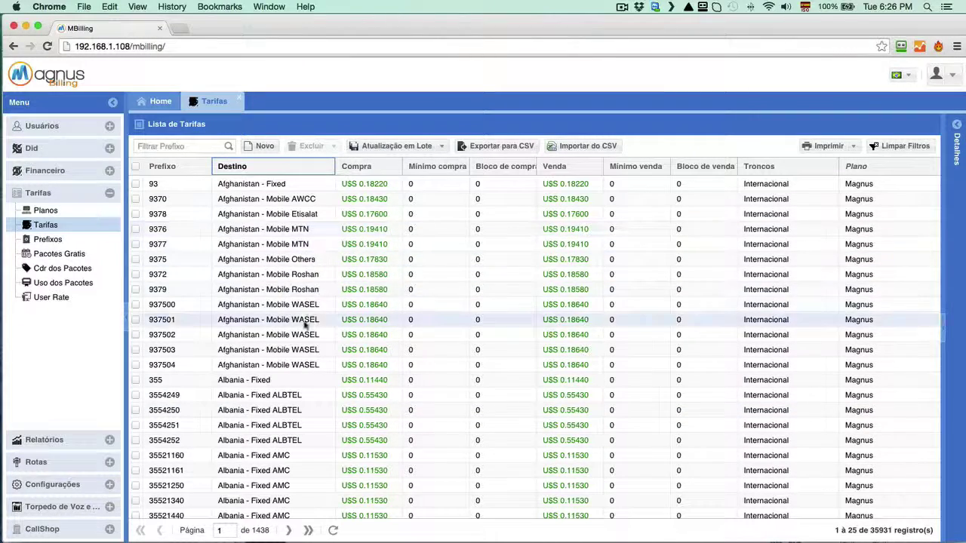
Step: Batch-update all tariffs of the Magnus plan to the Internacional trunk and save
{"action": "left_click", "coordinate": [388, 146]}
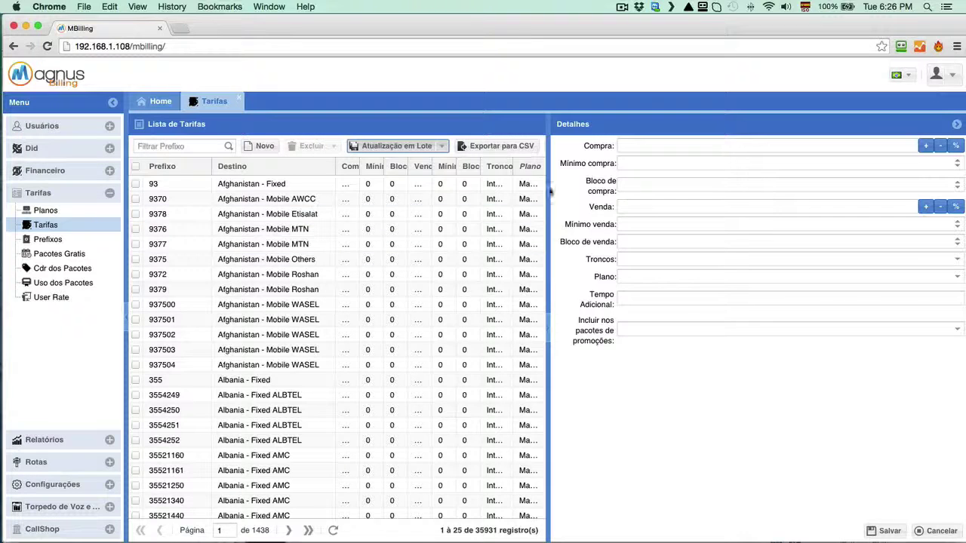
{"action": "left_click", "coordinate": [956, 258]}
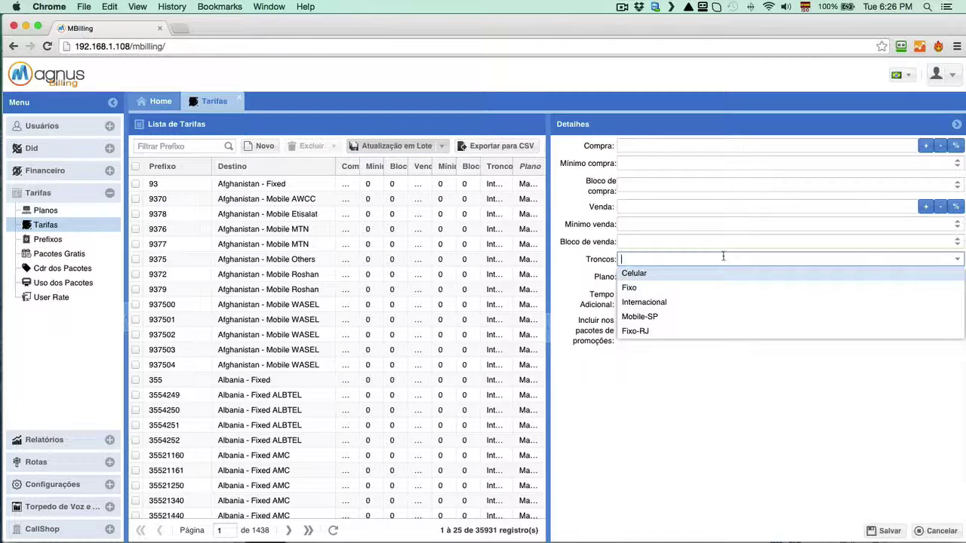
{"action": "left_click", "coordinate": [656, 302]}
{"action": "left_click", "coordinate": [887, 531]}
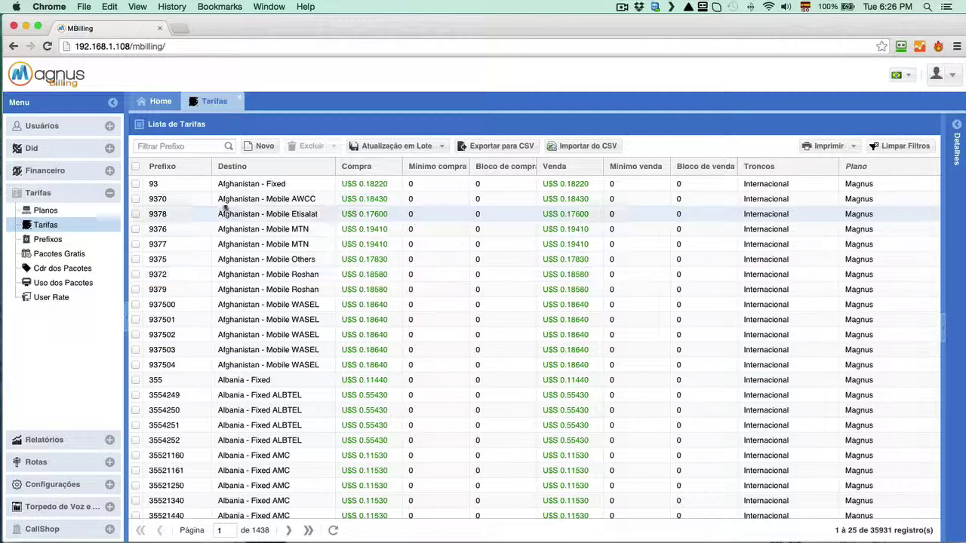
Step: Filter the tariffs to prefixes starting with 55 and check the last page of results before returning to the first
{"action": "left_click", "coordinate": [205, 166]}
{"action": "mouse_move", "coordinate": [246, 270]}
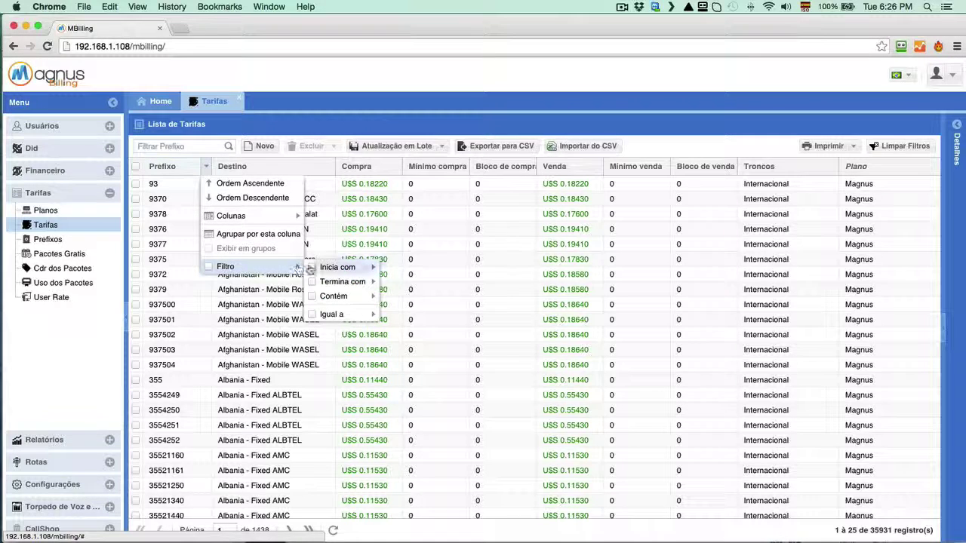
{"action": "mouse_move", "coordinate": [310, 270]}
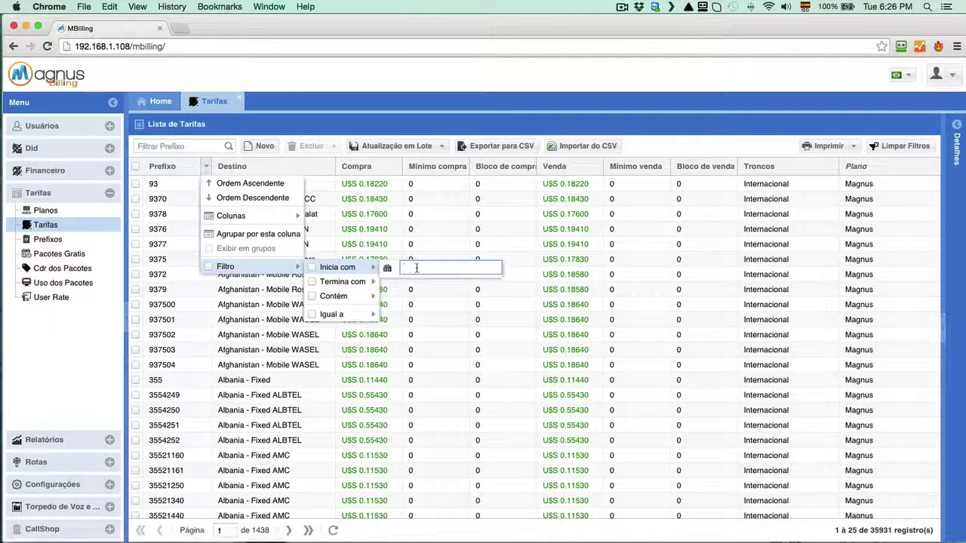
{"action": "type", "text": "55"}
{"action": "key", "text": "Return"}
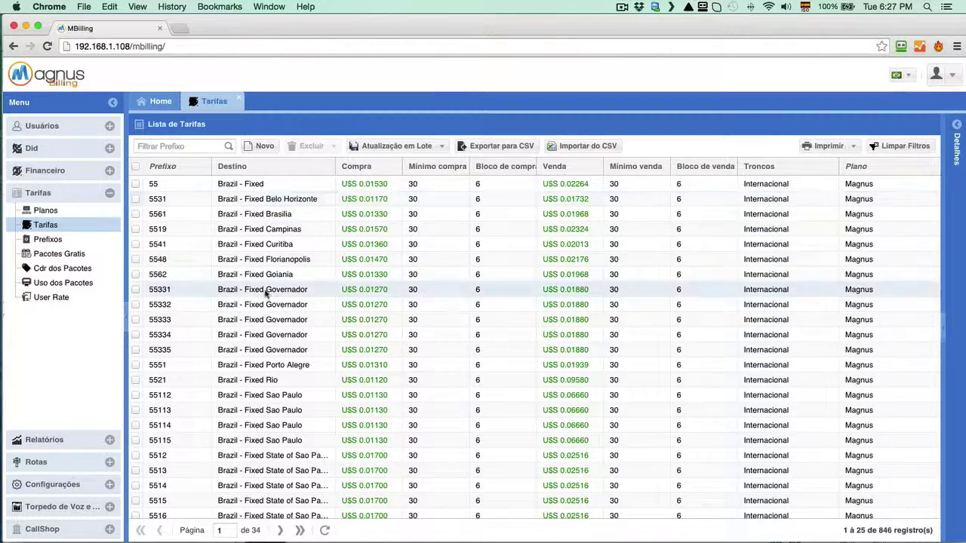
{"action": "left_click", "coordinate": [300, 530]}
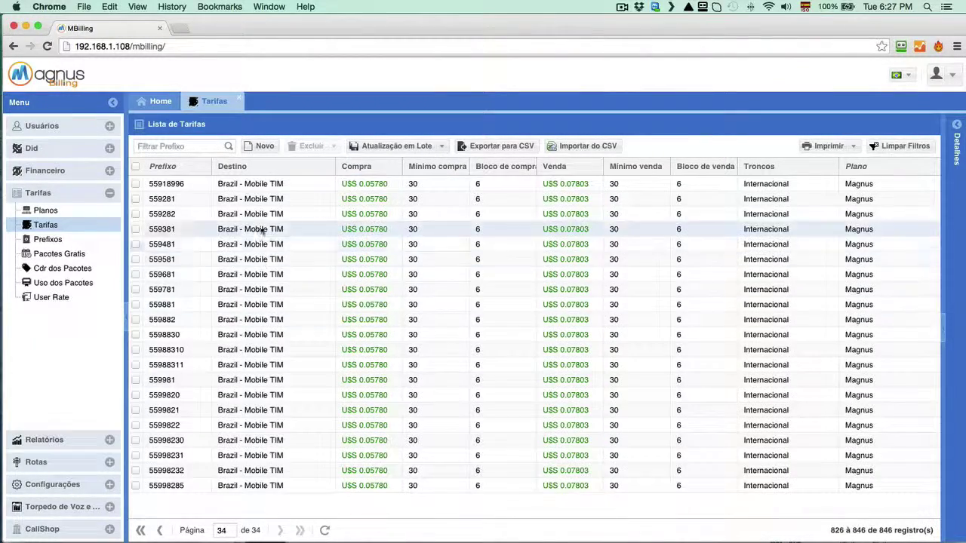
{"action": "left_click", "coordinate": [140, 530]}
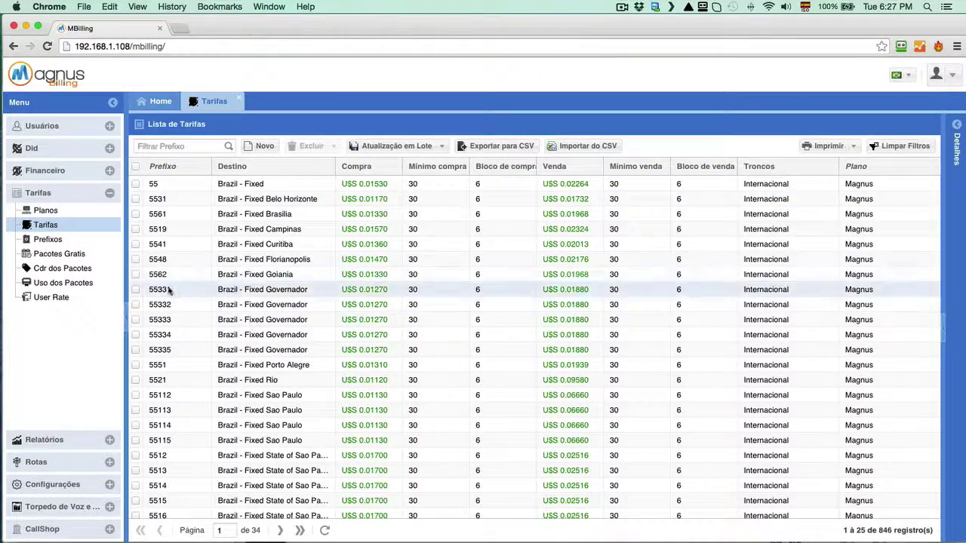
Step: Examine the destination names of several entries in the Prefixos list and compare them with the tariff list
{"action": "left_click", "coordinate": [56, 239]}
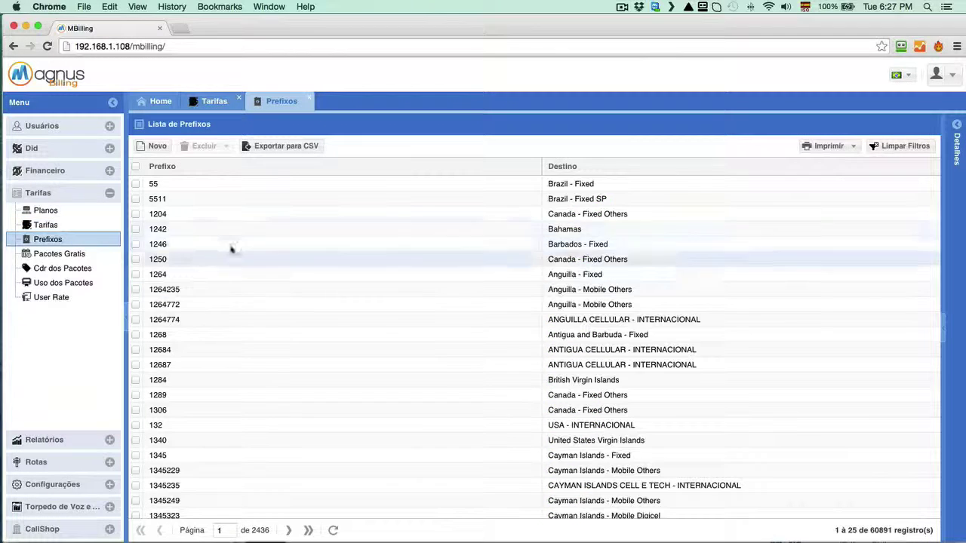
{"action": "left_click", "coordinate": [312, 186]}
{"action": "left_click", "coordinate": [475, 217]}
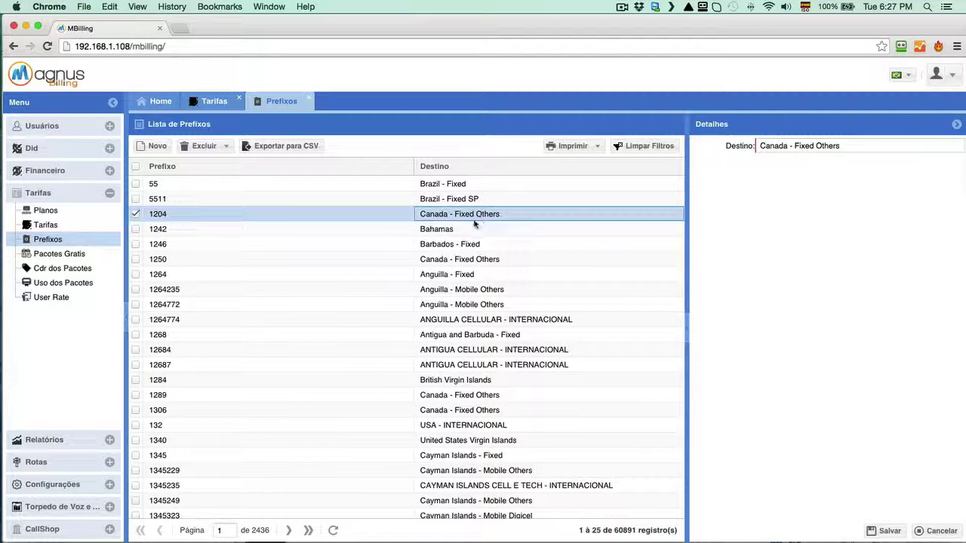
{"action": "left_click", "coordinate": [475, 229]}
{"action": "left_click", "coordinate": [426, 291]}
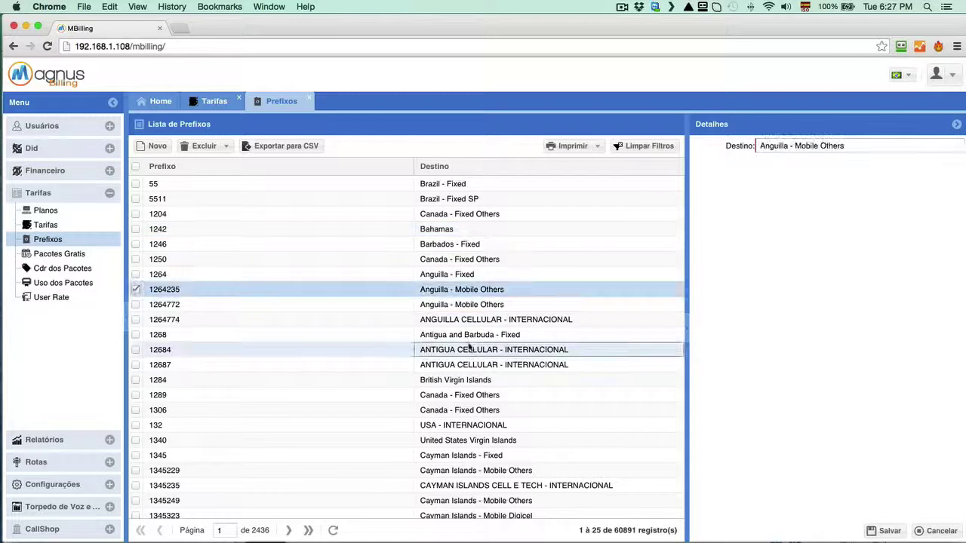
{"action": "left_click", "coordinate": [487, 380]}
{"action": "left_click", "coordinate": [479, 409]}
{"action": "left_click", "coordinate": [331, 244]}
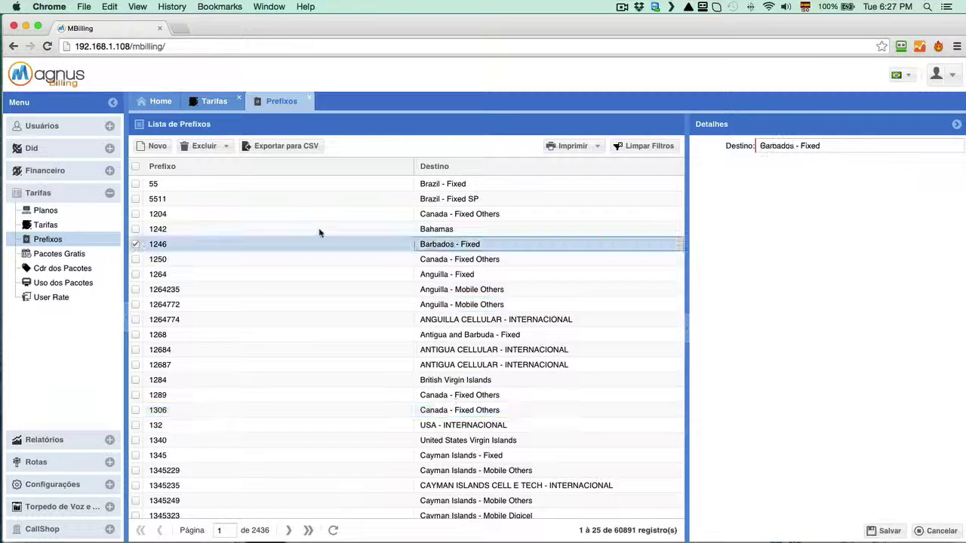
{"action": "left_click", "coordinate": [214, 101]}
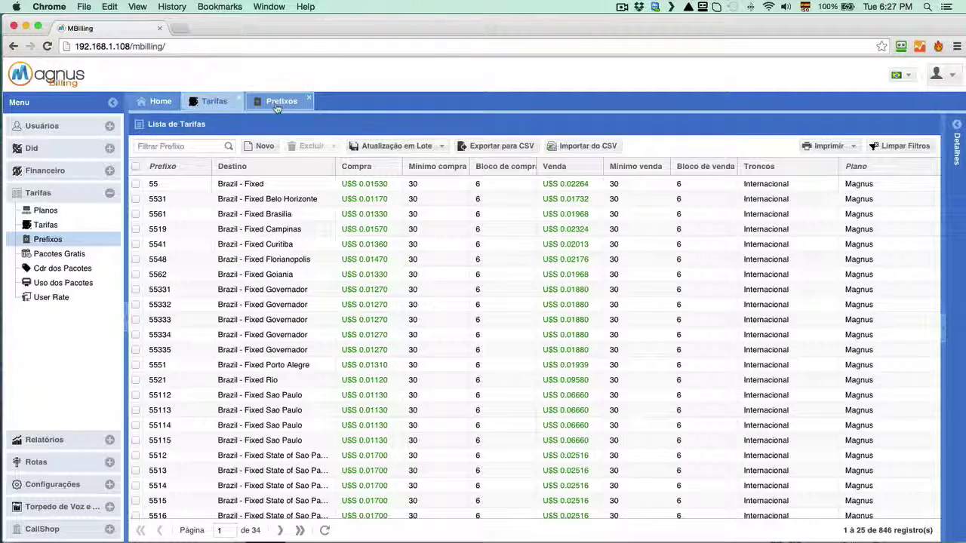
{"action": "left_click", "coordinate": [277, 103]}
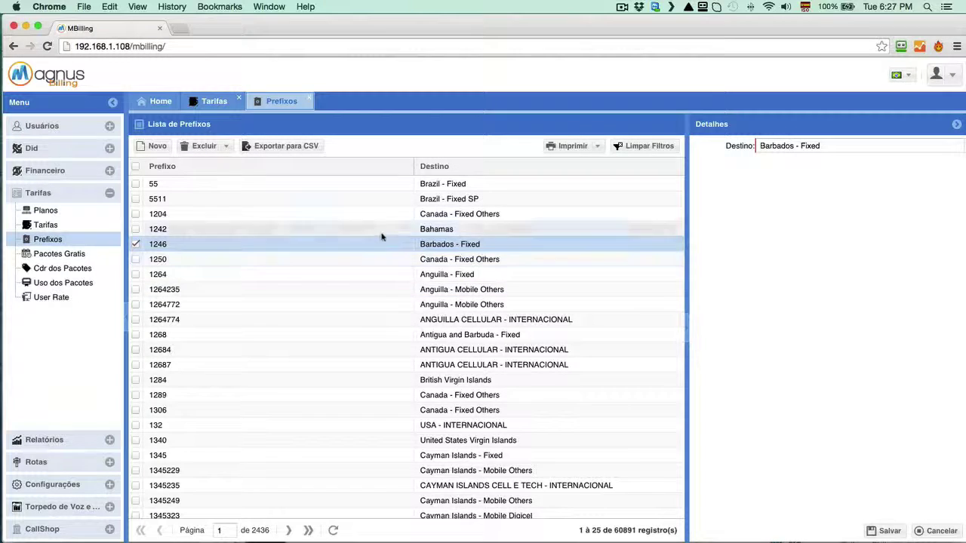
Step: Return to the tariff list and filter the Destino column to entries containing "Fixed"
{"action": "left_click", "coordinate": [212, 101]}
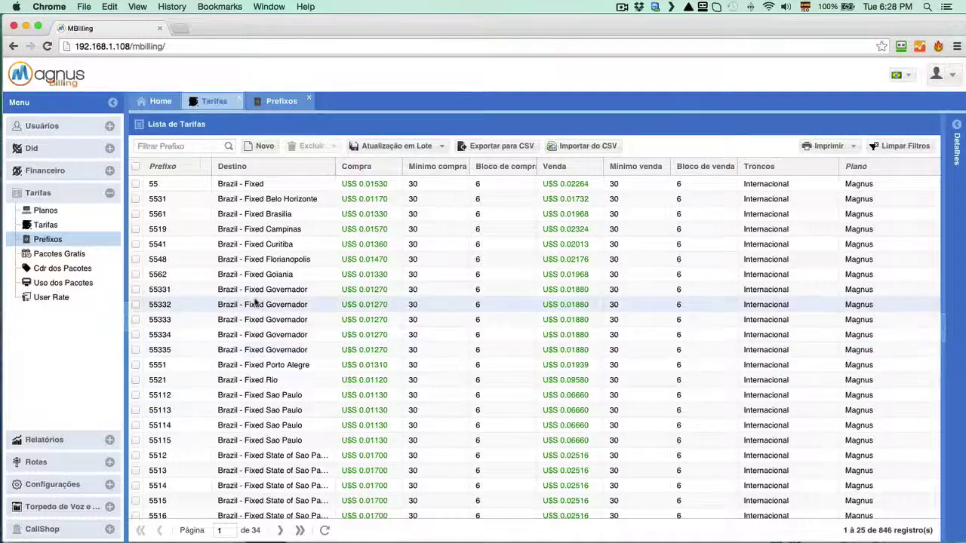
{"action": "left_click", "coordinate": [330, 168]}
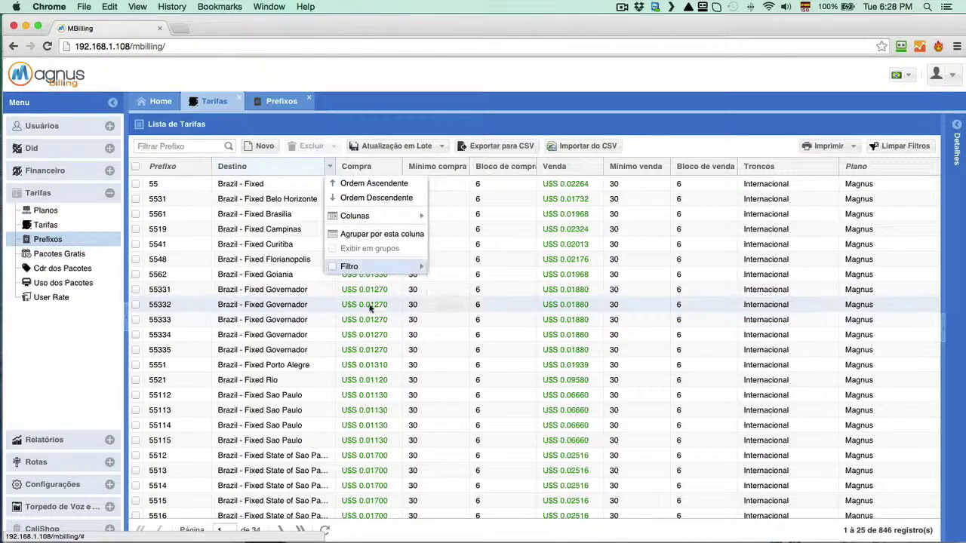
{"action": "mouse_move", "coordinate": [389, 267]}
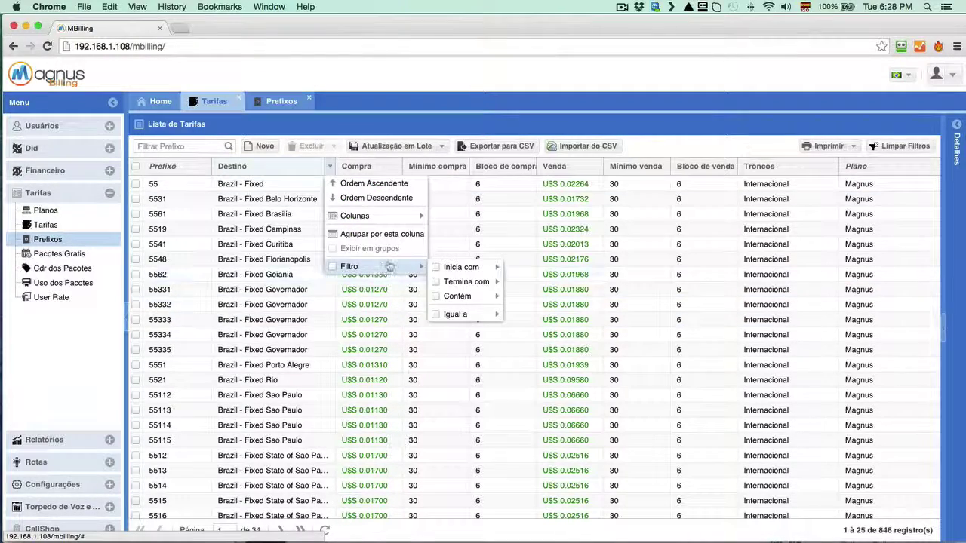
{"action": "left_click", "coordinate": [488, 270]}
{"action": "mouse_move", "coordinate": [480, 296]}
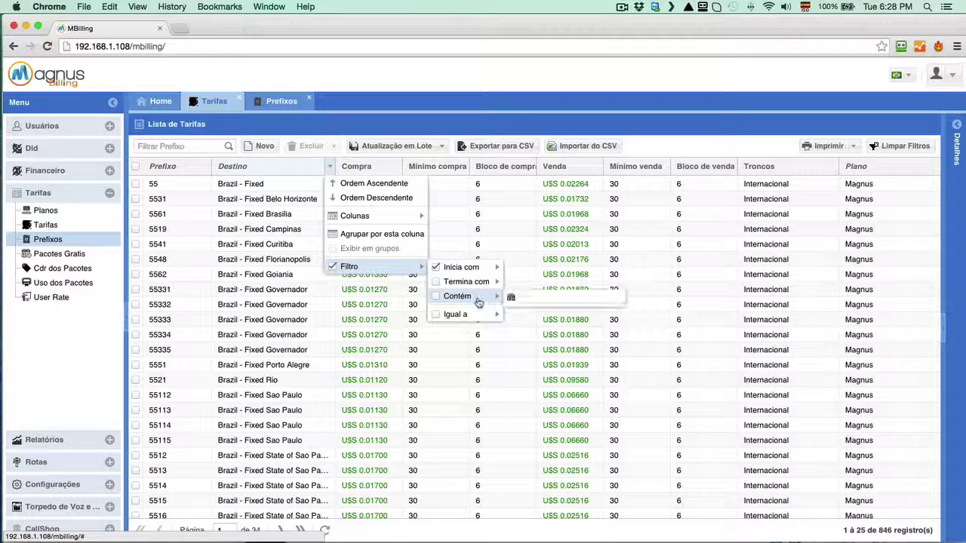
{"action": "type", "text": "Fix"}
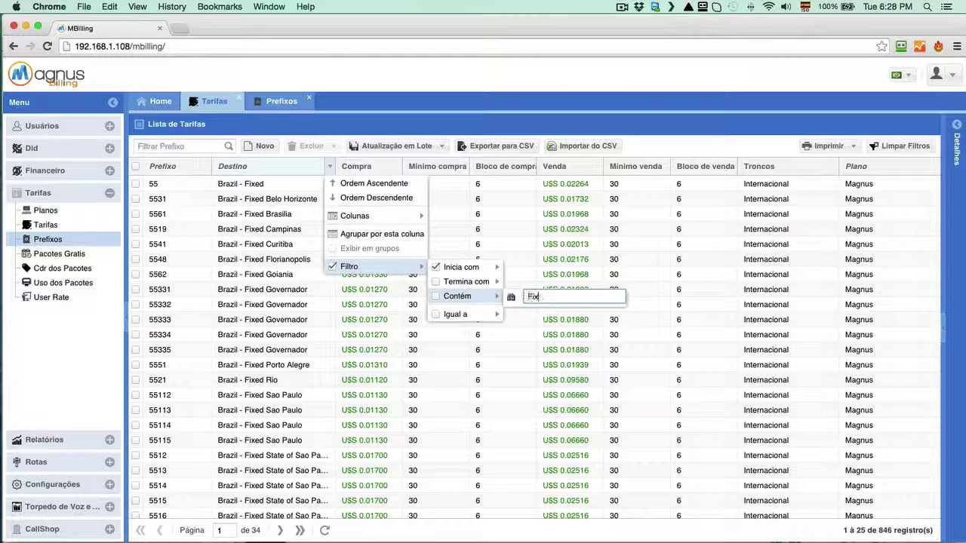
{"action": "type", "text": "ed"}
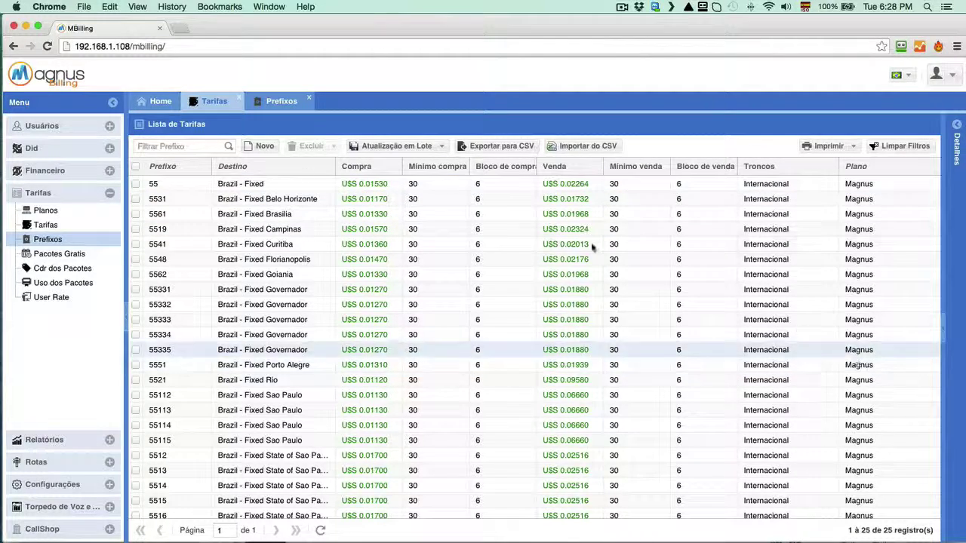
Step: Batch-update the filtered Brazil fixed tariffs with the Celular trunk and a Venda price of 0.65000, and save
{"action": "left_click", "coordinate": [368, 149]}
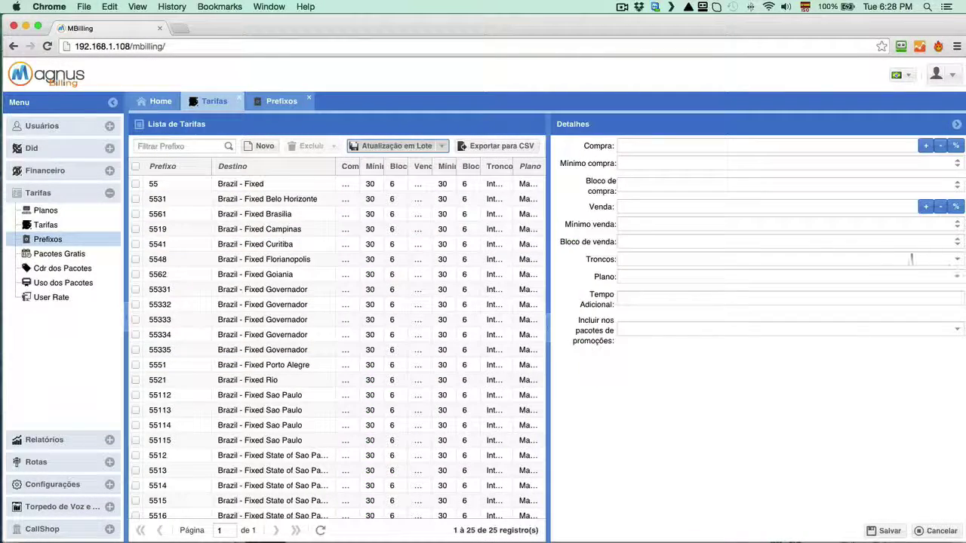
{"action": "left_click", "coordinate": [958, 265]}
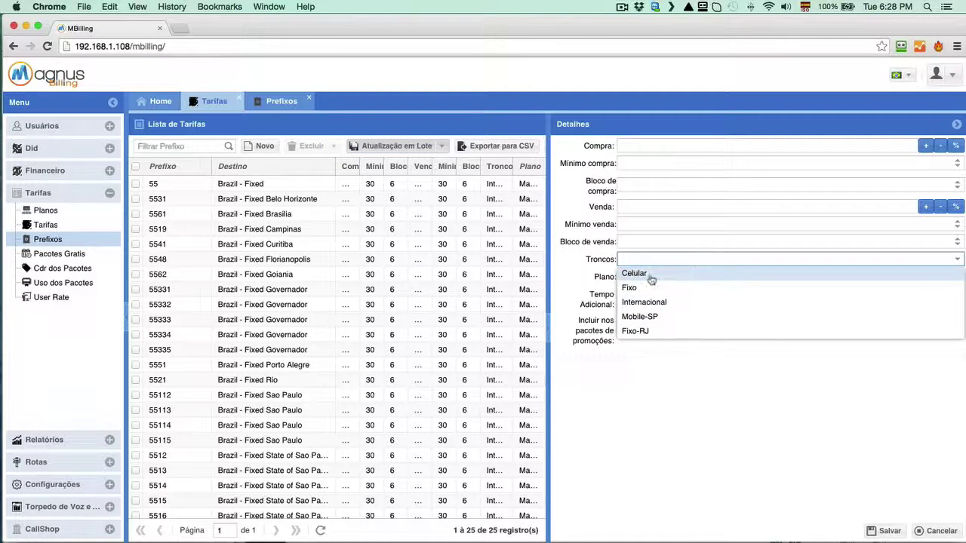
{"action": "left_click", "coordinate": [654, 274]}
{"action": "left_click", "coordinate": [628, 208]}
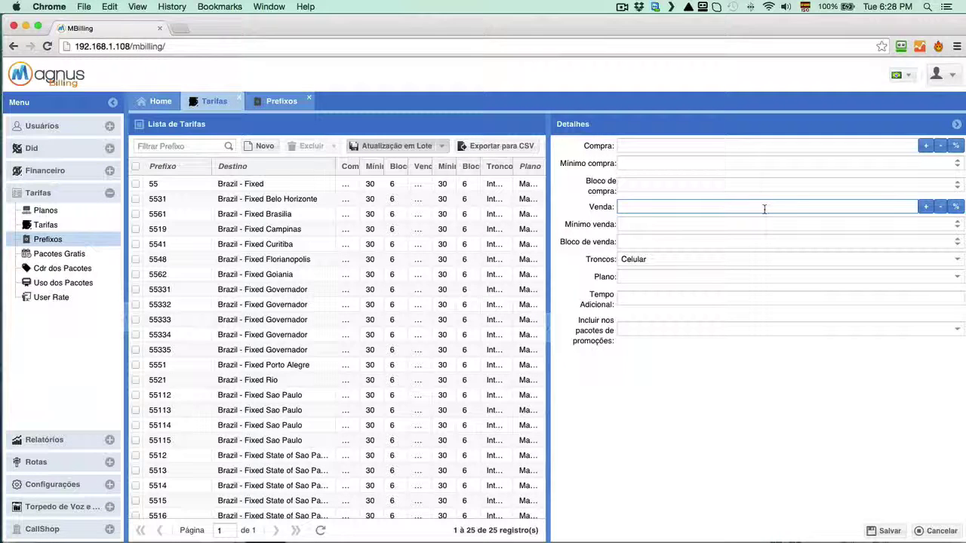
{"action": "type", "text": "65000"}
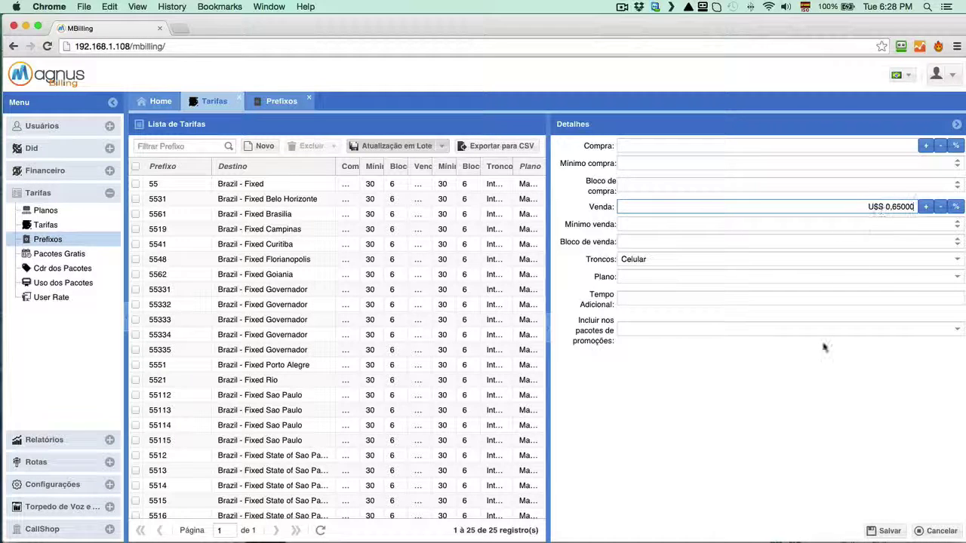
{"action": "left_click", "coordinate": [886, 530]}
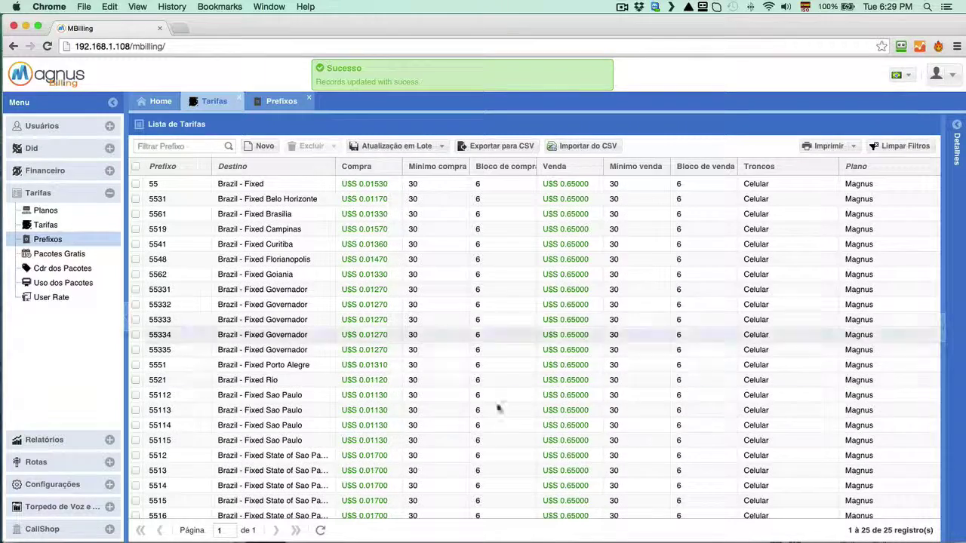
Step: Check the Destino filter, batch-update the Venda price of the Brazil fixed tariffs to 0.07500, and save
{"action": "left_click", "coordinate": [330, 165]}
{"action": "mouse_move", "coordinate": [354, 266]}
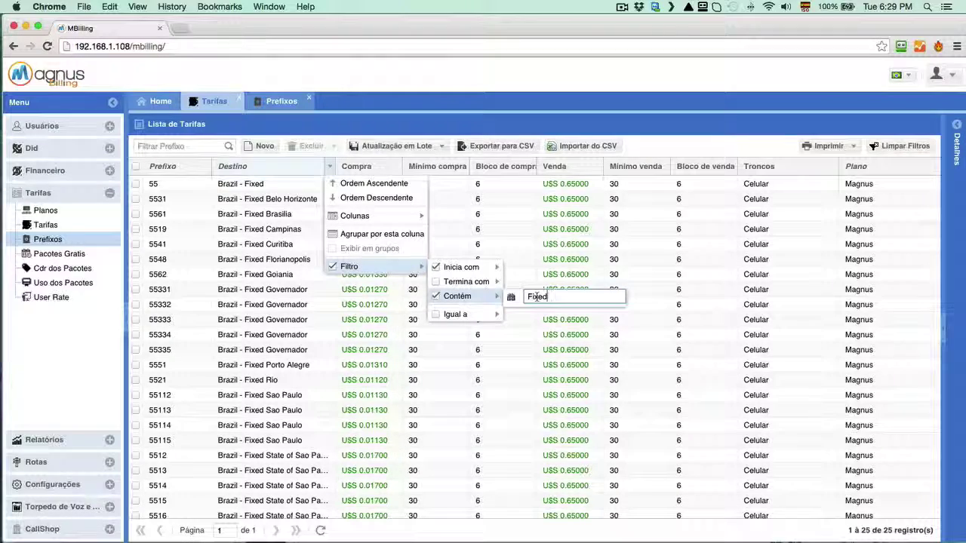
{"action": "left_click", "coordinate": [652, 150]}
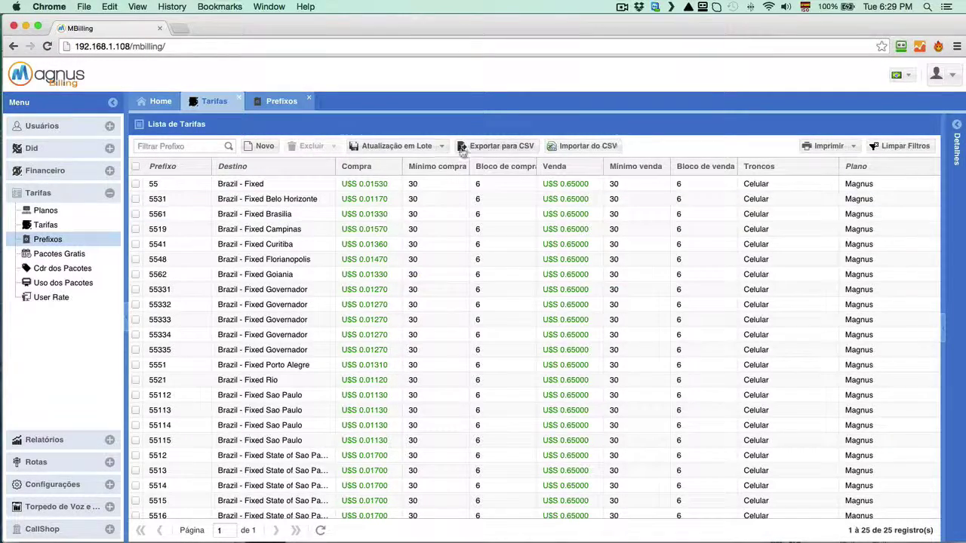
{"action": "left_click", "coordinate": [421, 146]}
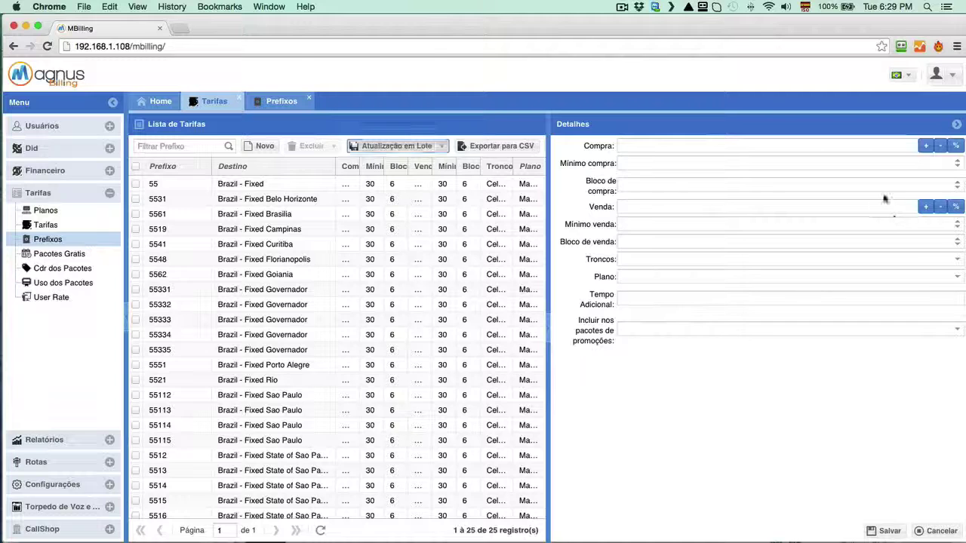
{"action": "left_click", "coordinate": [879, 206]}
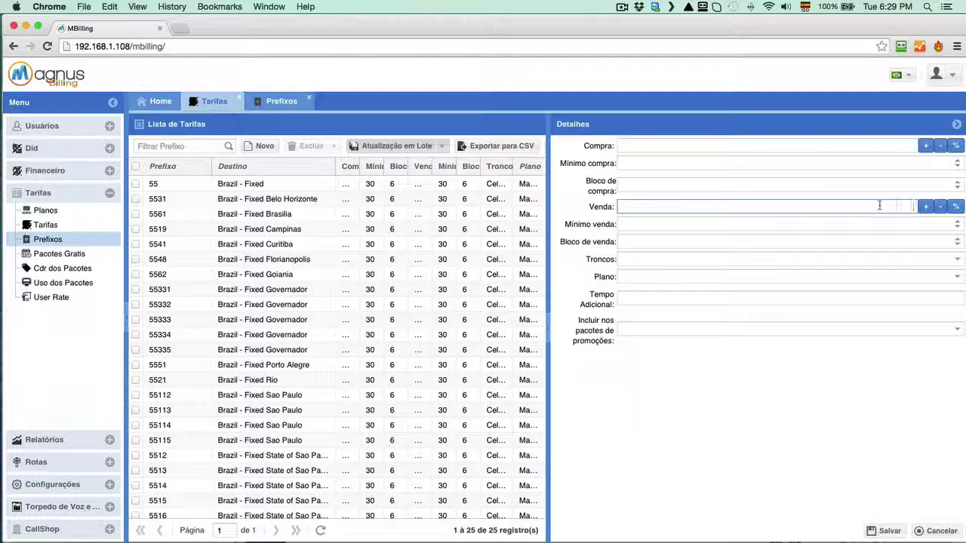
{"action": "type", "text": "7500"}
{"action": "left_click", "coordinate": [890, 531]}
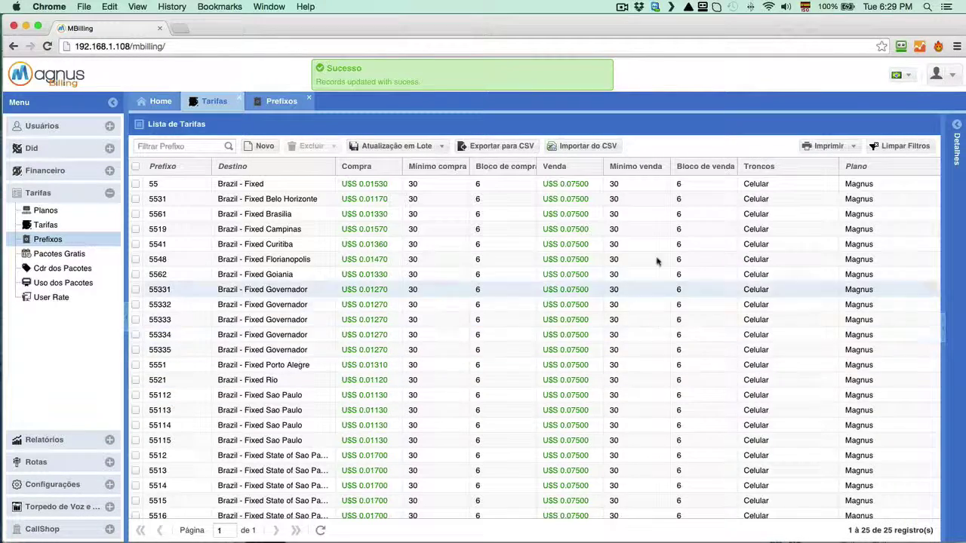
Step: Batch-update the filtered Brazil fixed tariffs to the Fixo trunk and save
{"action": "left_click", "coordinate": [403, 151]}
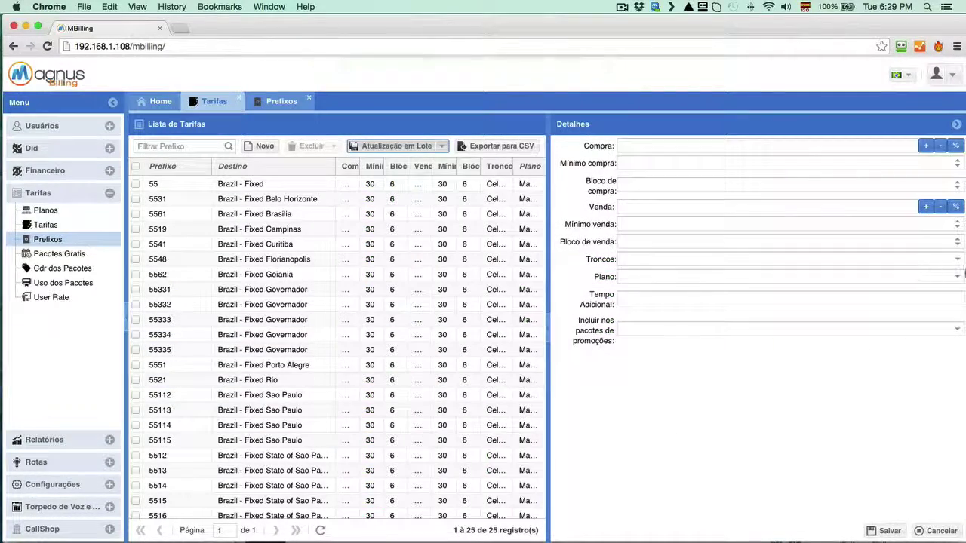
{"action": "left_click", "coordinate": [957, 260]}
{"action": "left_click", "coordinate": [703, 289]}
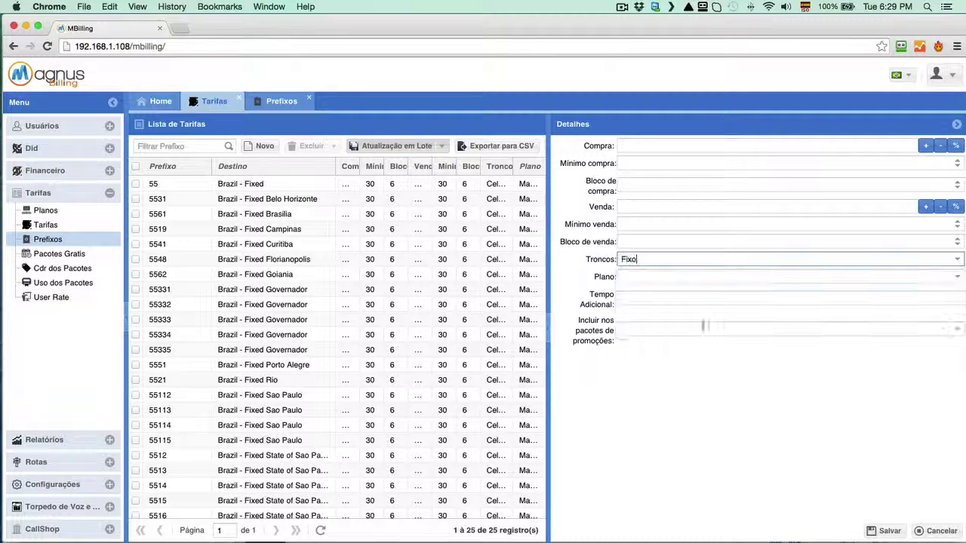
{"action": "left_click", "coordinate": [886, 531]}
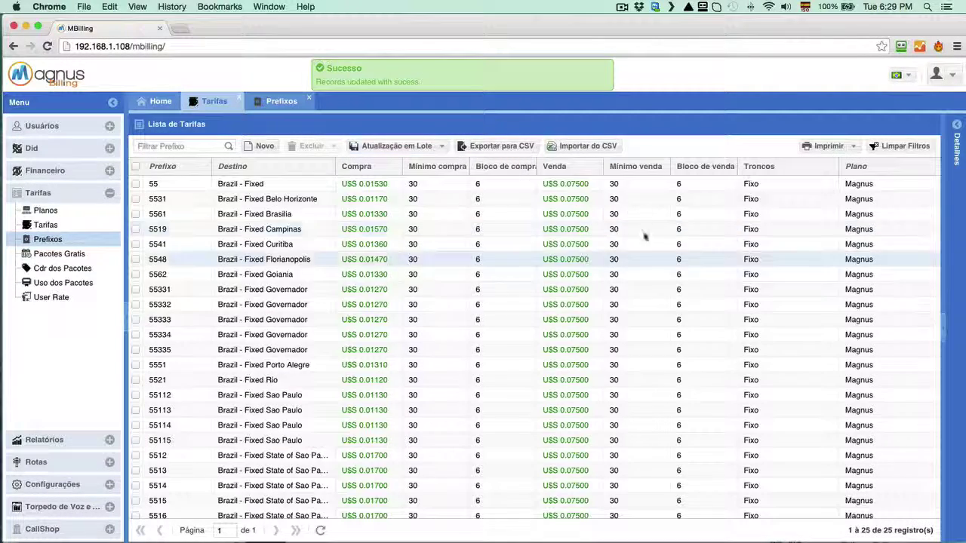
Step: Change the Destino filter to show only tariffs whose destination contains "Mobile"
{"action": "left_click", "coordinate": [330, 166]}
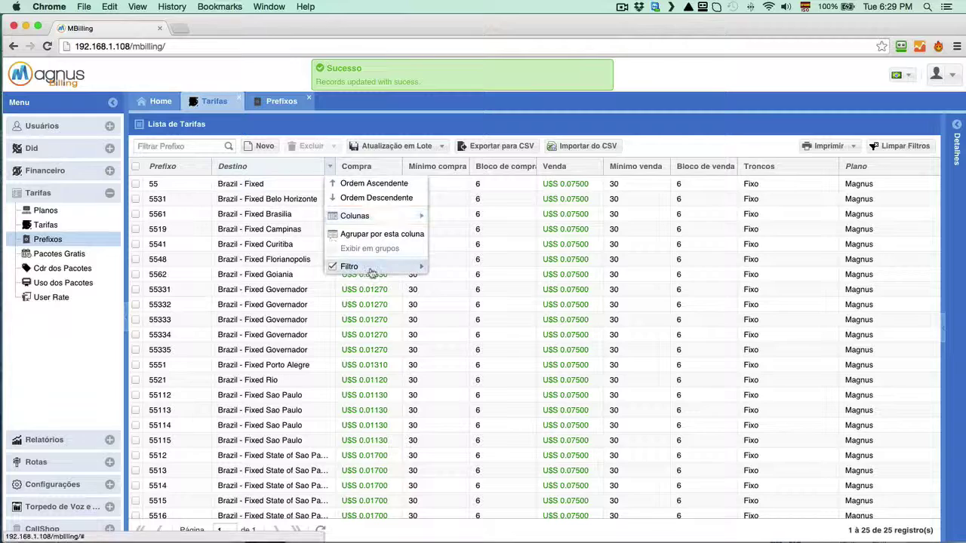
{"action": "mouse_move", "coordinate": [369, 266]}
{"action": "mouse_move", "coordinate": [457, 296]}
{"action": "left_click", "coordinate": [531, 296]}
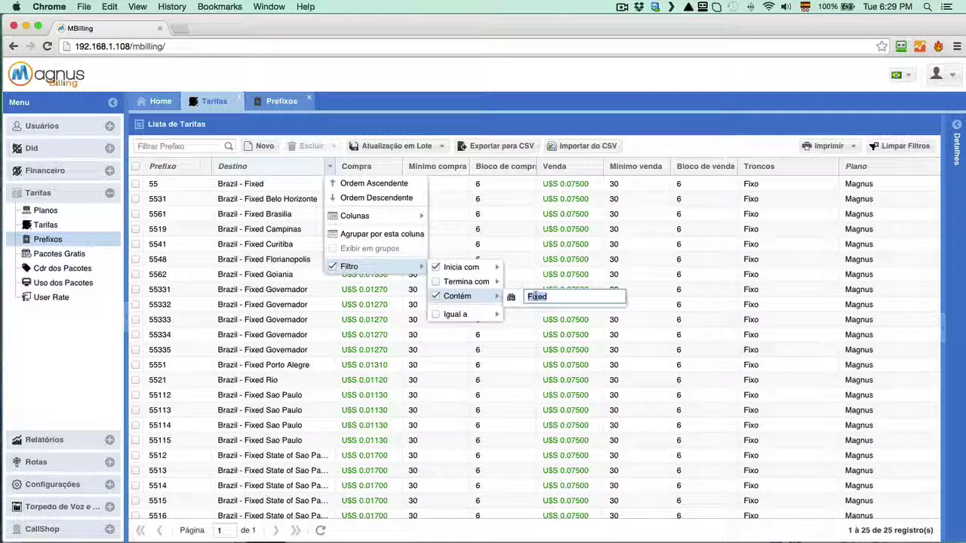
{"action": "key", "text": "BackSpace"}
{"action": "key", "text": "BackSpace"}
{"action": "key", "text": "BackSpace"}
{"action": "key", "text": "BackSpace"}
{"action": "key", "text": "BackSpace"}
{"action": "type", "text": "Mobile"}
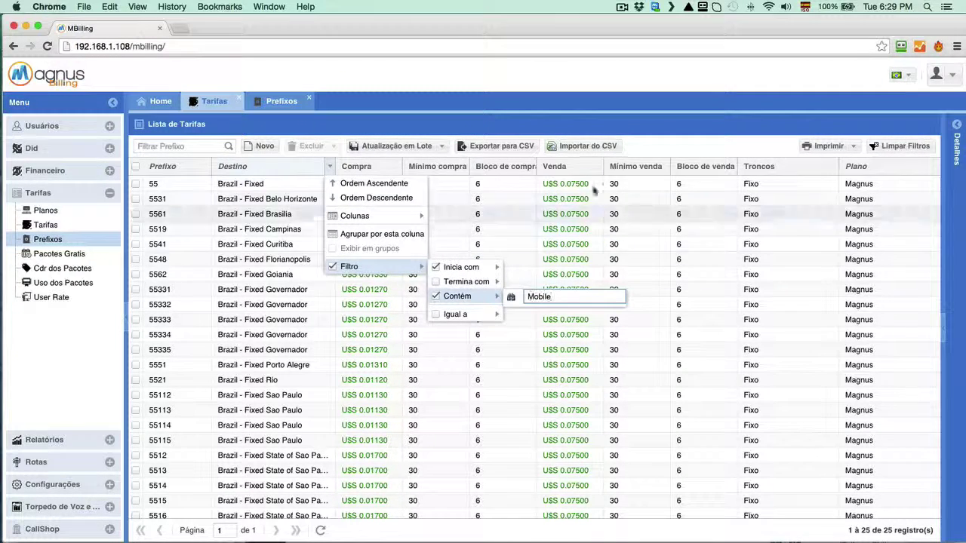
{"action": "key", "text": "Return"}
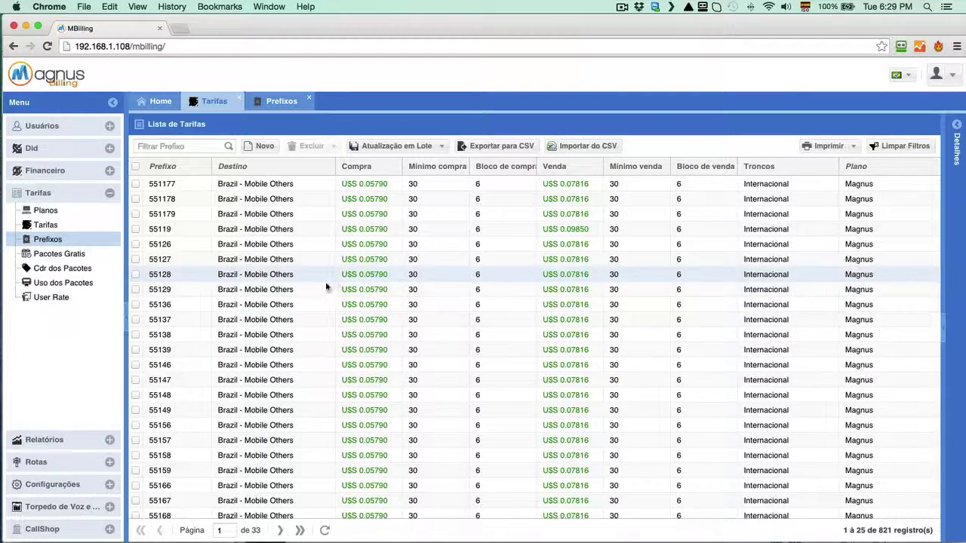
Step: Review the Prefixo, Destino and Plano filters, turning off the starts-with condition on Destino
{"action": "left_click", "coordinate": [204, 166]}
{"action": "mouse_move", "coordinate": [257, 266]}
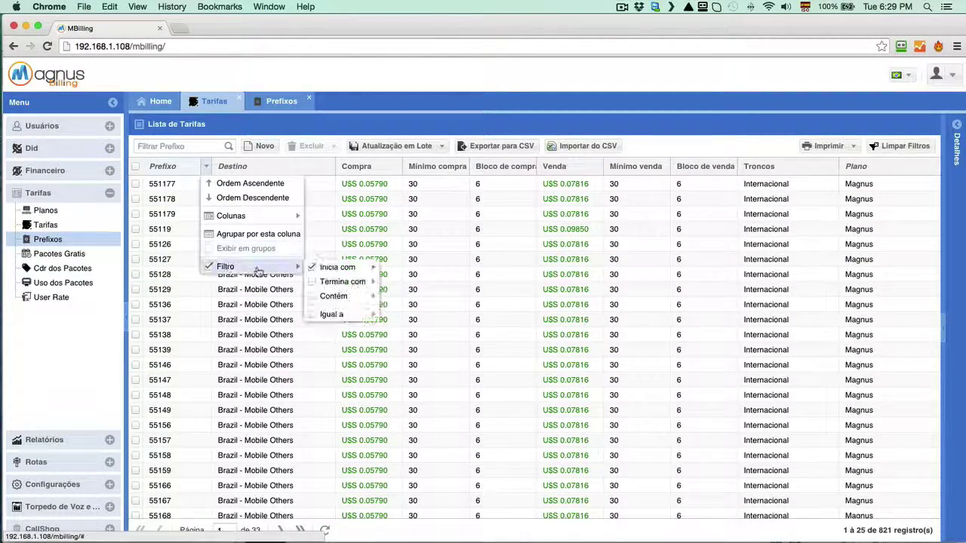
{"action": "mouse_move", "coordinate": [337, 267]}
{"action": "left_click", "coordinate": [329, 166]}
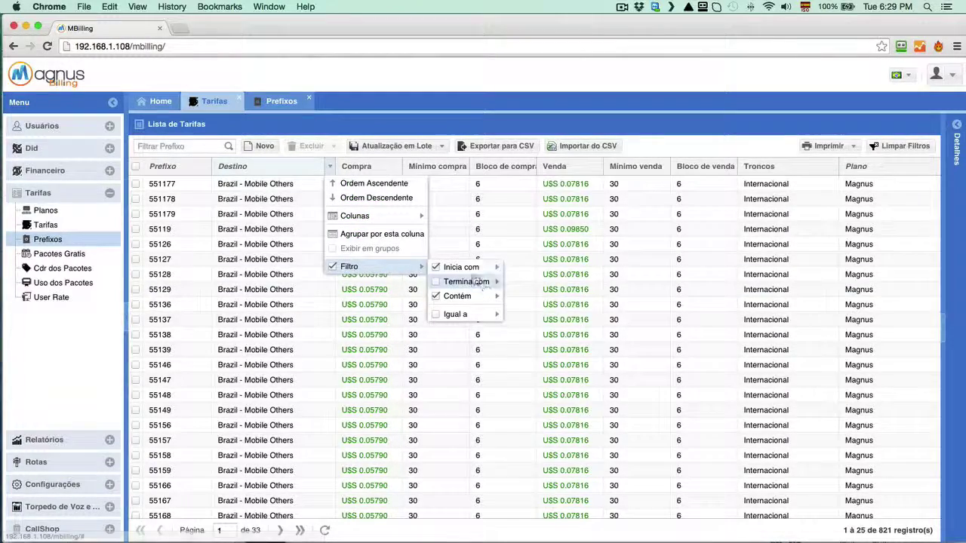
{"action": "left_click", "coordinate": [461, 267]}
{"action": "left_click", "coordinate": [747, 147]}
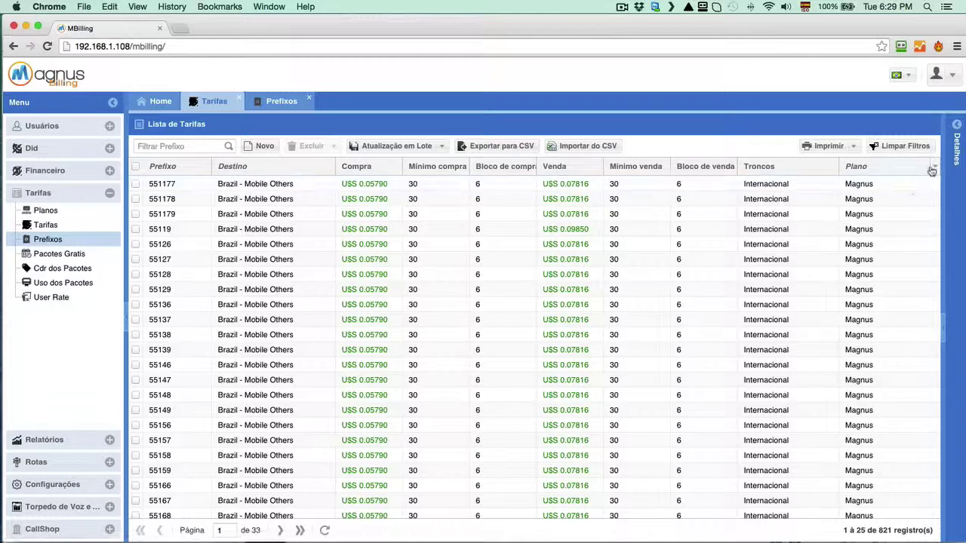
{"action": "left_click", "coordinate": [934, 166]}
{"action": "mouse_move", "coordinate": [909, 268]}
{"action": "left_click", "coordinate": [830, 268]}
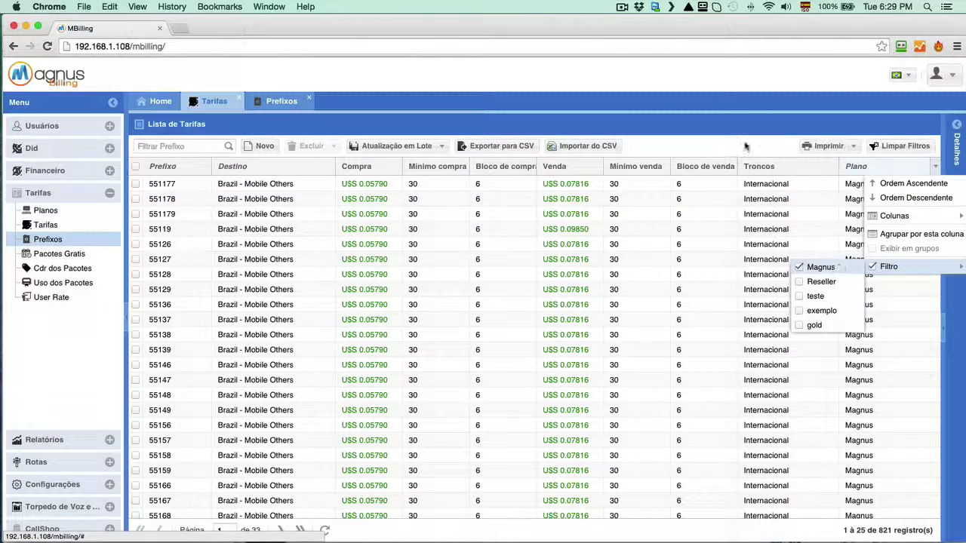
Step: Batch-update the filtered Brazil mobile tariffs with the Celular trunk and a Venda price of 0.84000, and save
{"action": "left_click", "coordinate": [380, 148]}
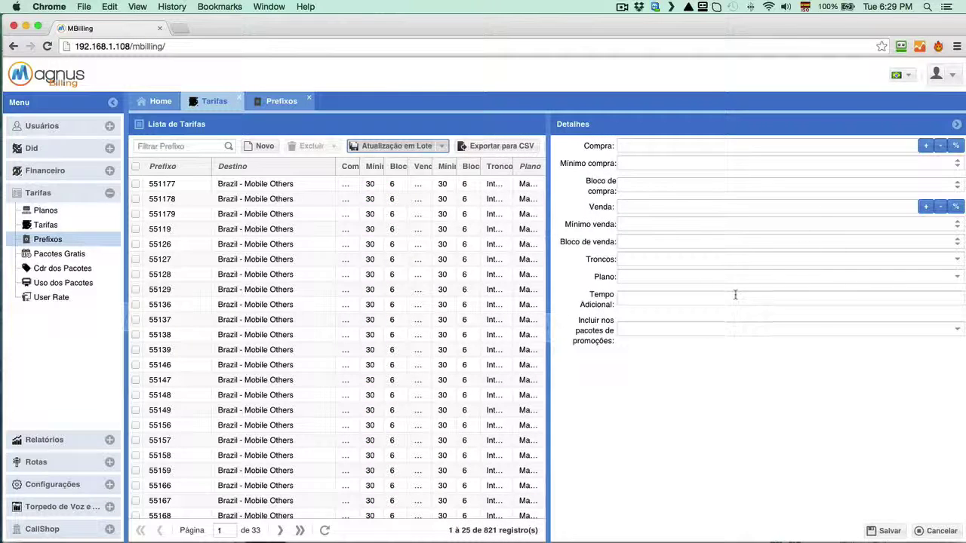
{"action": "left_click", "coordinate": [957, 259]}
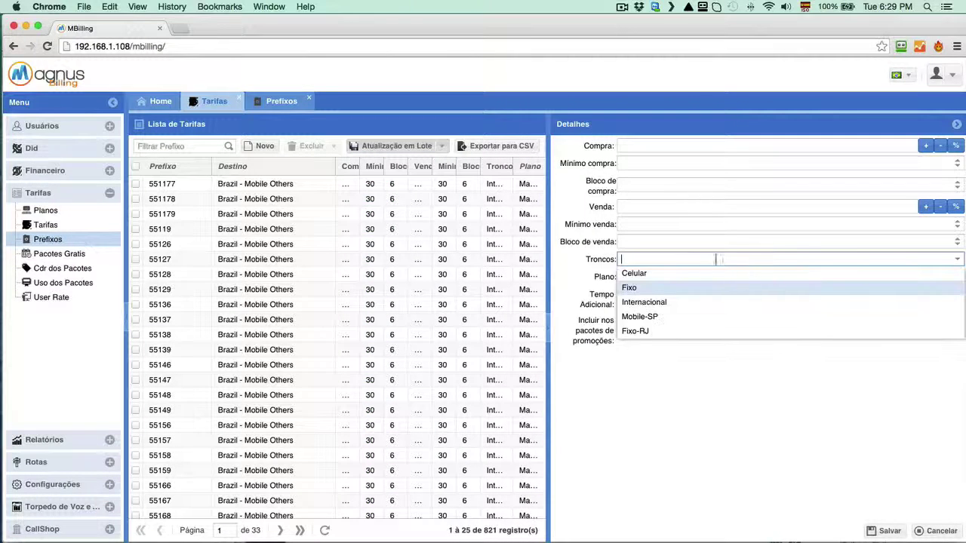
{"action": "left_click", "coordinate": [642, 274]}
{"action": "left_click", "coordinate": [712, 210]}
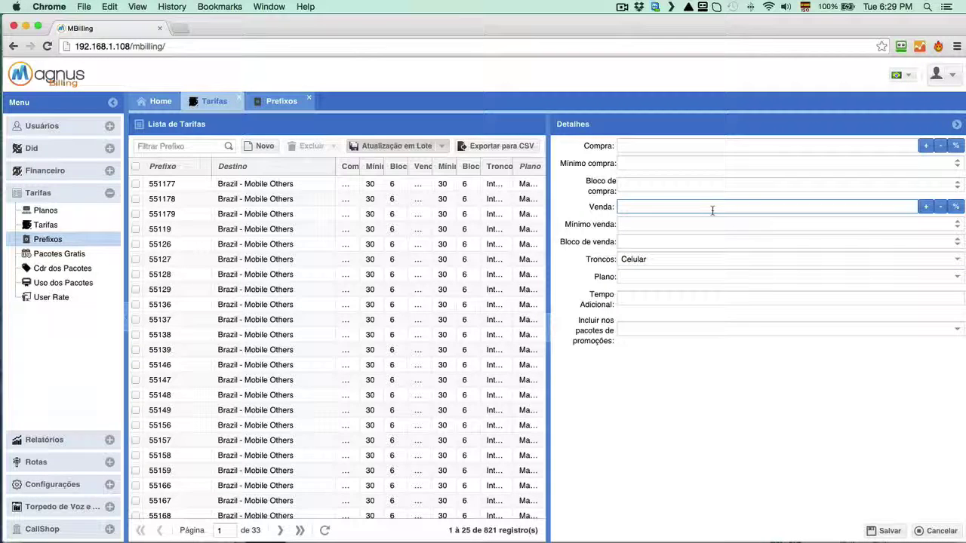
{"action": "type", "text": "0,84000"}
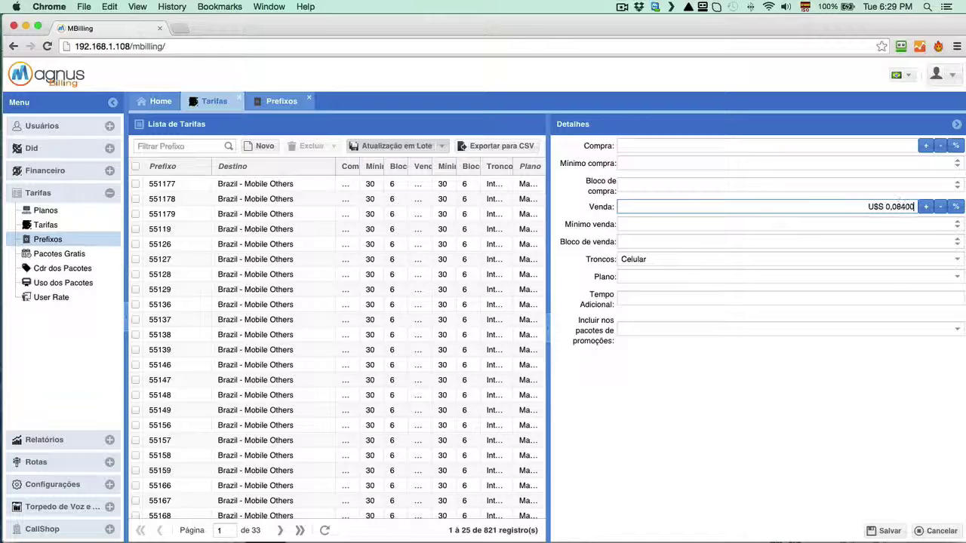
{"action": "left_click", "coordinate": [902, 531]}
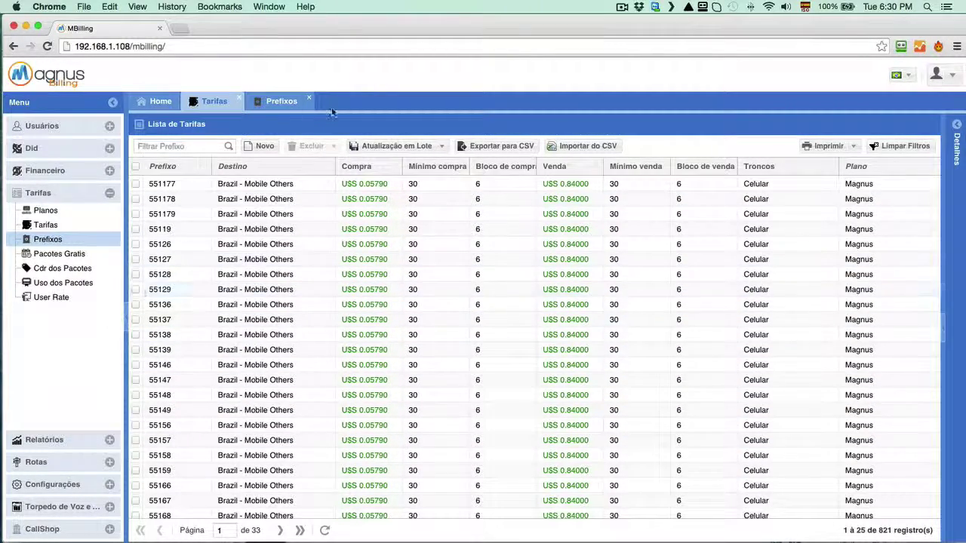
Step: Look over the list of trunks, then return to the tariffs and filter Destino to entries containing "Fixed"
{"action": "left_click", "coordinate": [53, 462]}
{"action": "left_click", "coordinate": [42, 270]}
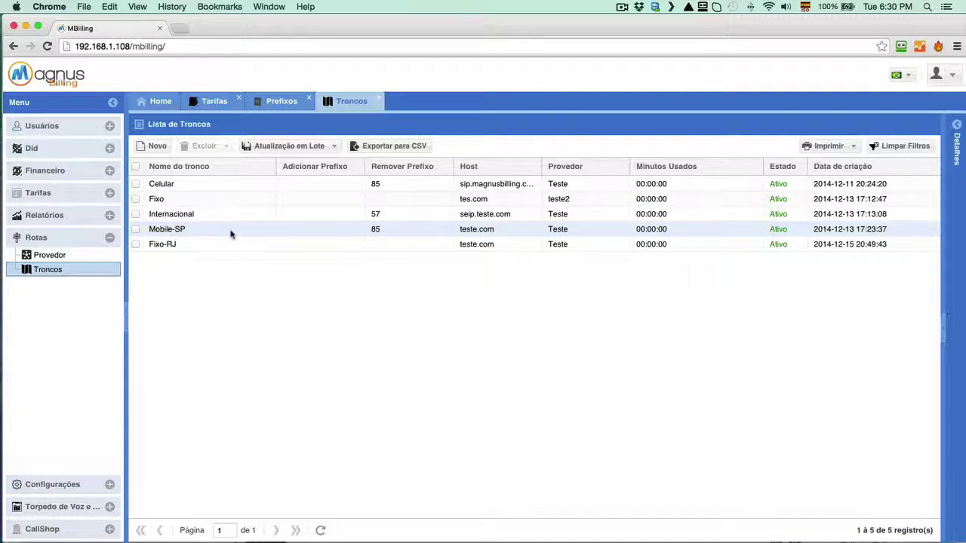
{"action": "left_click", "coordinate": [214, 101]}
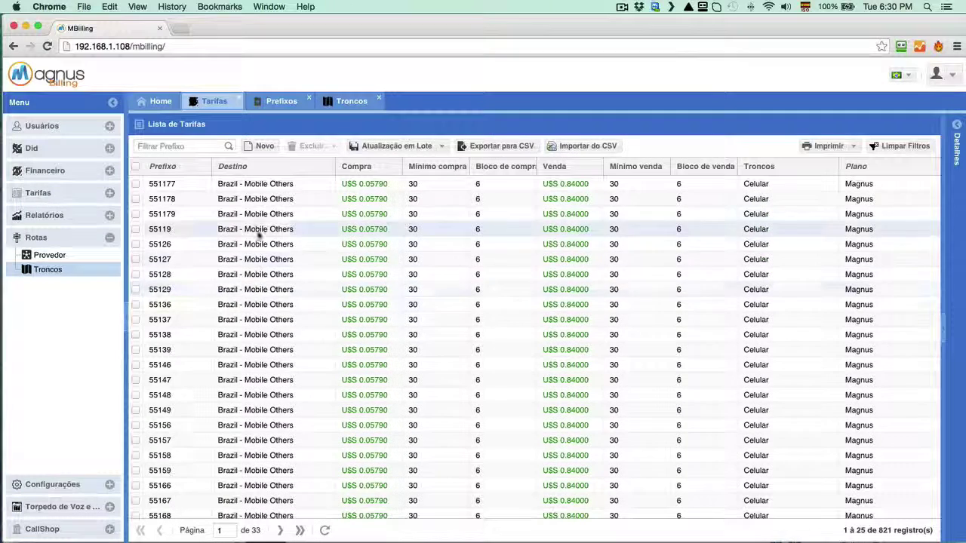
{"action": "left_click", "coordinate": [330, 166]}
{"action": "mouse_move", "coordinate": [368, 269]}
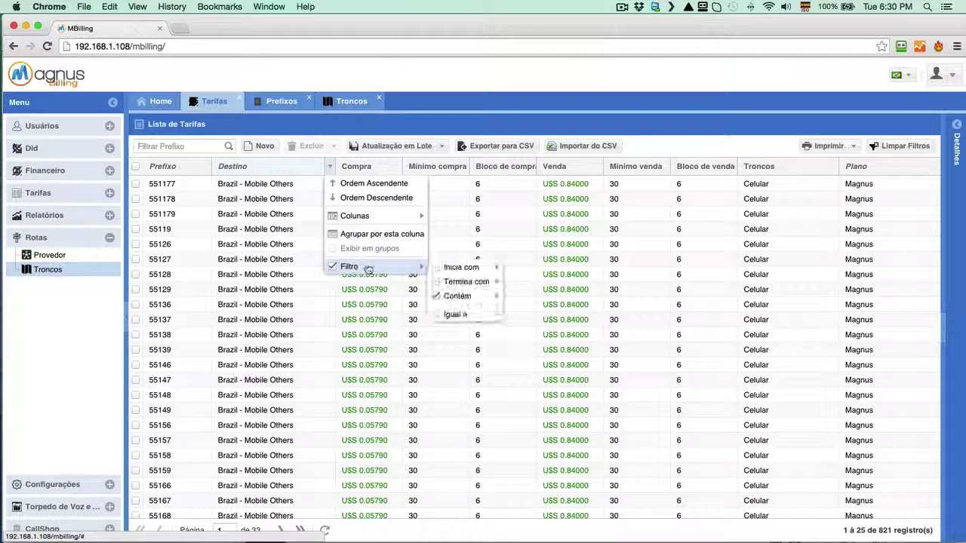
{"action": "mouse_move", "coordinate": [483, 296]}
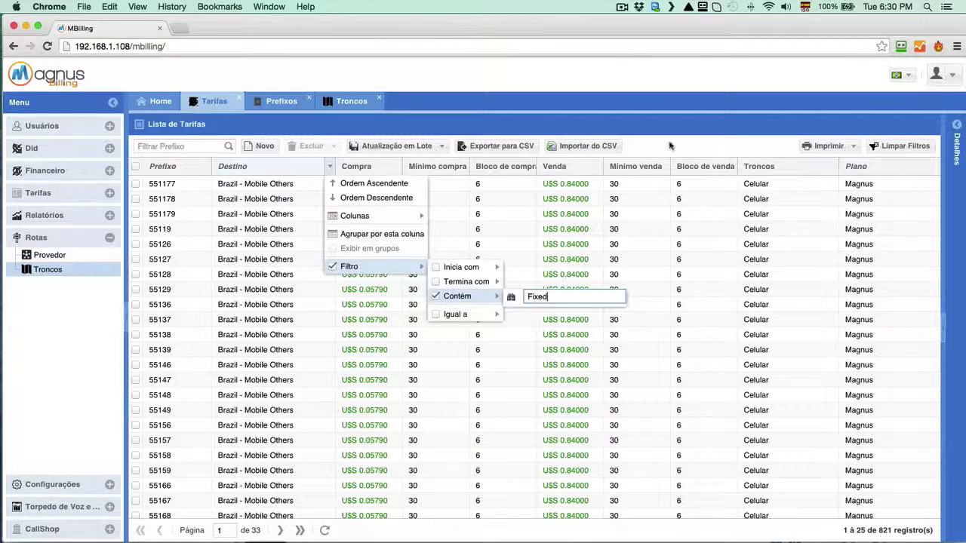
{"action": "key", "text": "Return"}
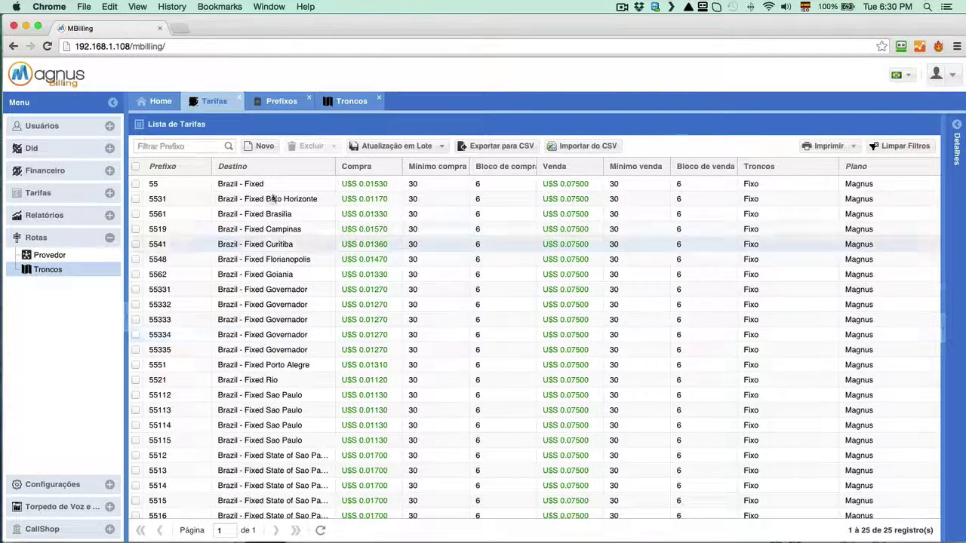
Step: Filter the fixed tariffs to prefixes starting with 5521 and check the trunk list
{"action": "left_click", "coordinate": [205, 166]}
{"action": "mouse_move", "coordinate": [268, 270]}
{"action": "mouse_move", "coordinate": [339, 273]}
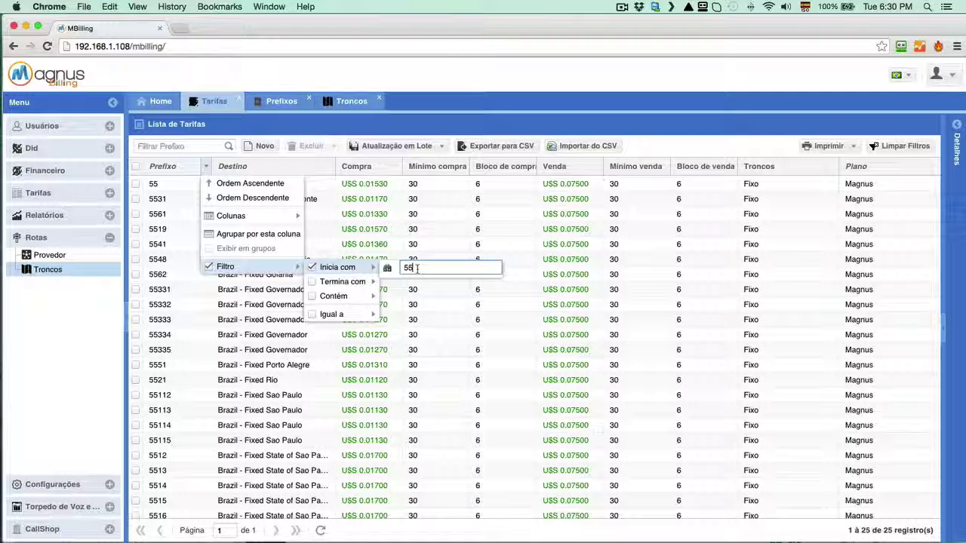
{"action": "type", "text": "3"}
{"action": "key", "text": "BackSpace"}
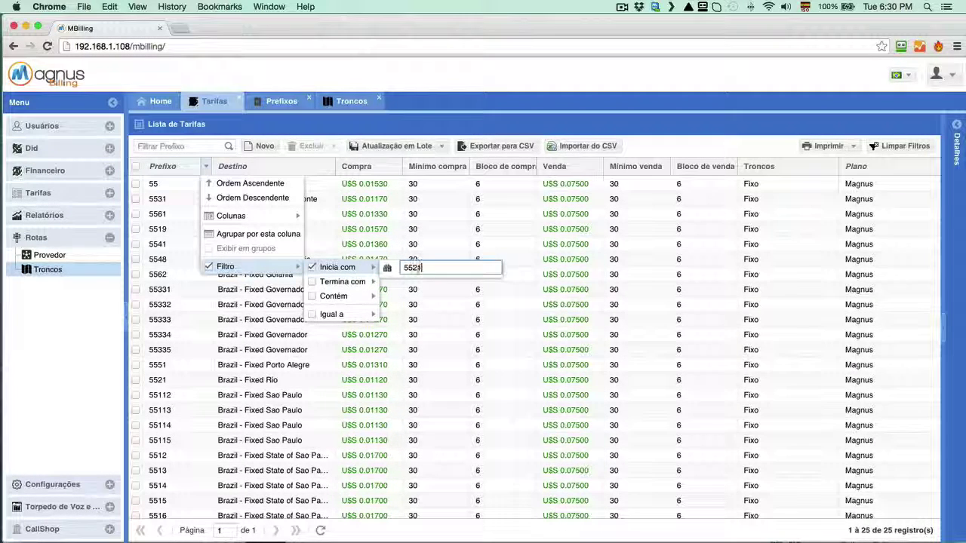
{"action": "type", "text": "1"}
{"action": "left_click", "coordinate": [684, 148]}
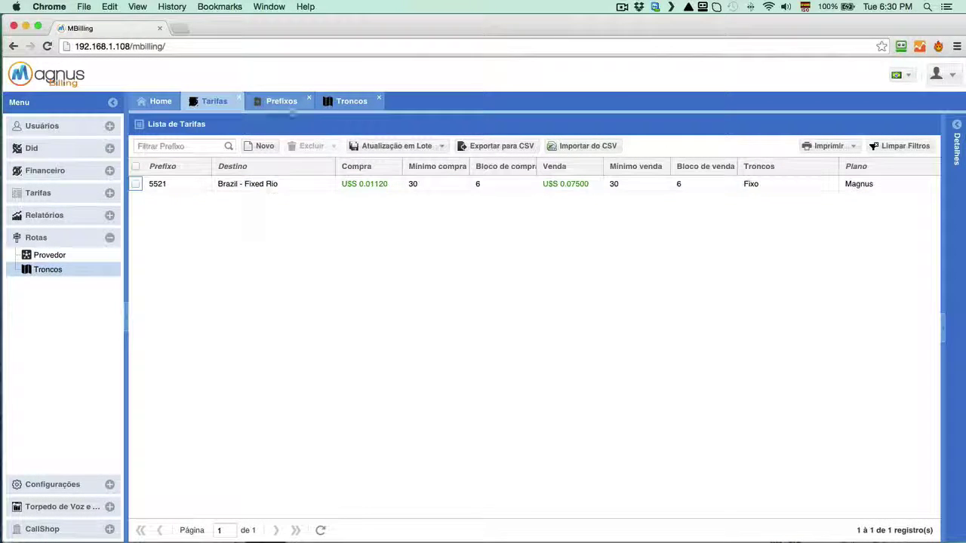
{"action": "left_click", "coordinate": [347, 101]}
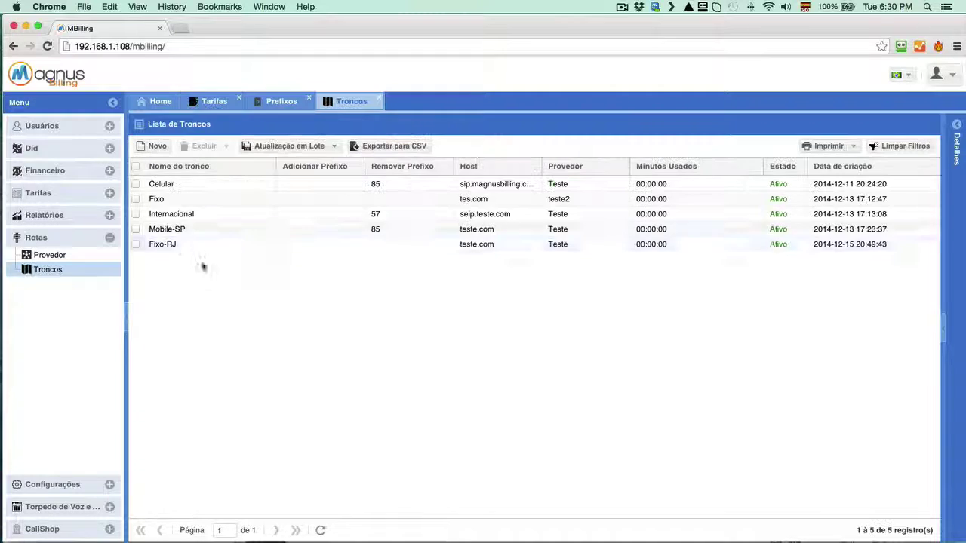
Step: Batch-update the filtered 5521 fixed tariff with the Fixo-RJ trunk and a Venda price of 0.05550, and save
{"action": "left_click", "coordinate": [215, 101]}
{"action": "left_click", "coordinate": [392, 146]}
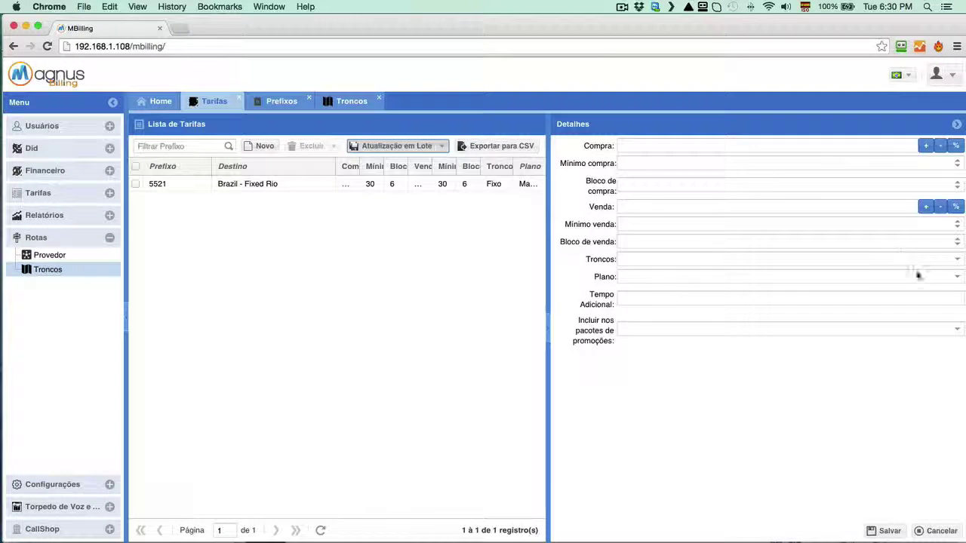
{"action": "left_click", "coordinate": [959, 261]}
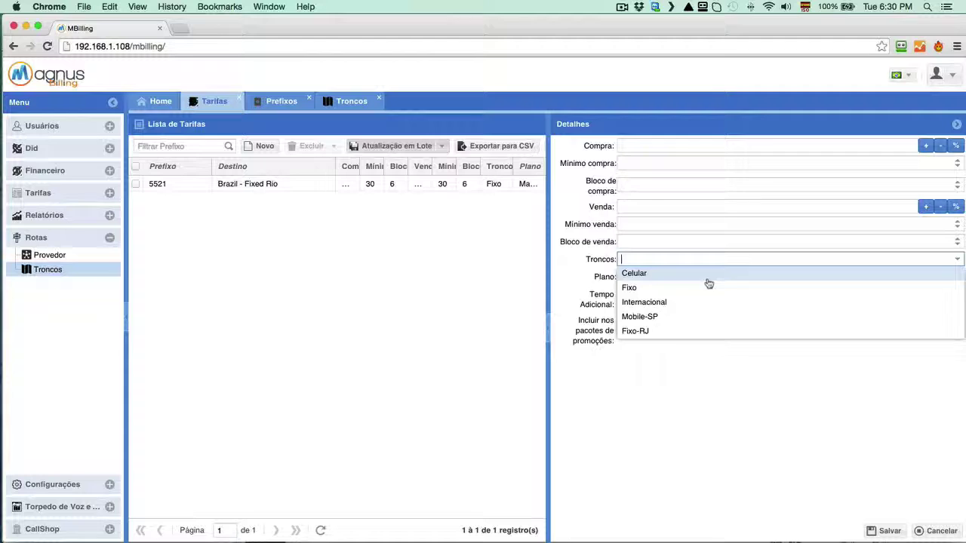
{"action": "left_click", "coordinate": [647, 332]}
{"action": "left_click", "coordinate": [666, 206]}
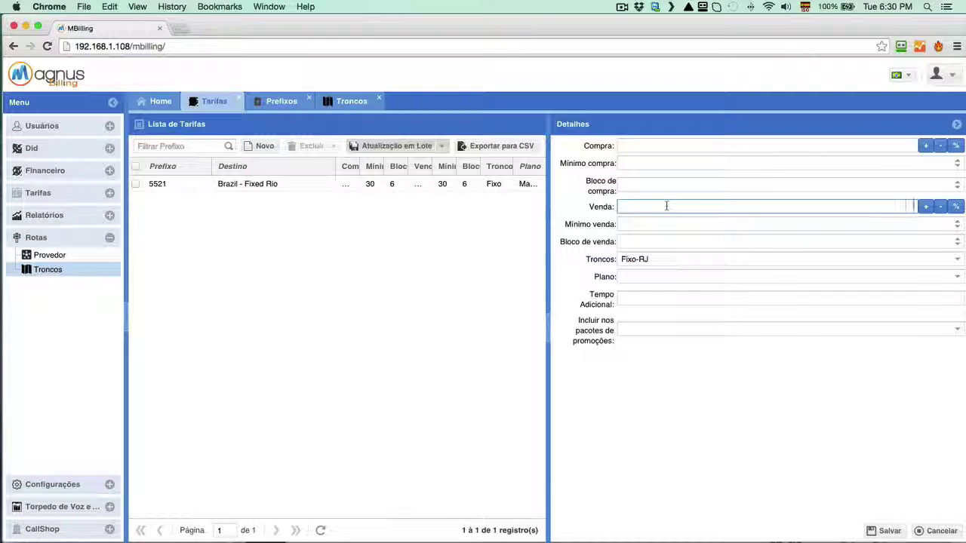
{"action": "type", "text": "05550"}
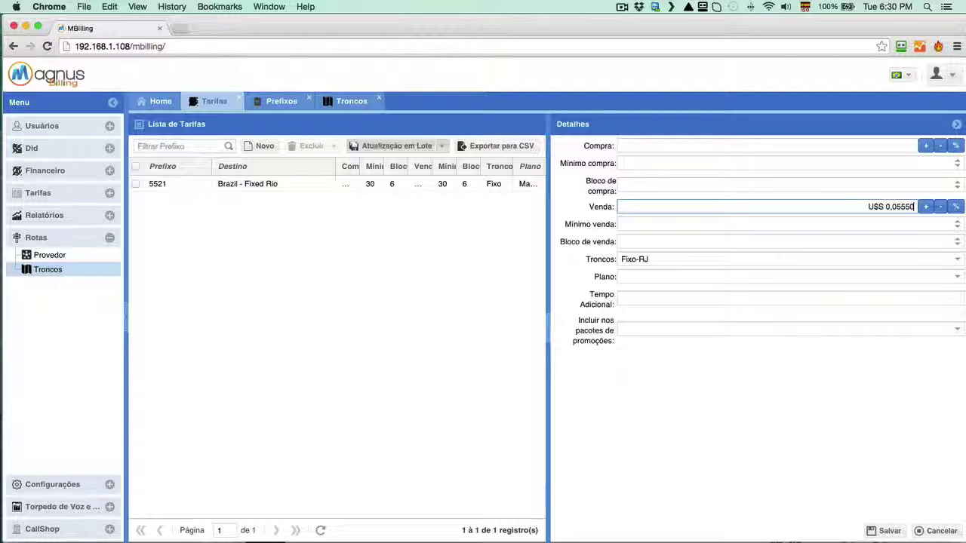
{"action": "left_click", "coordinate": [885, 531]}
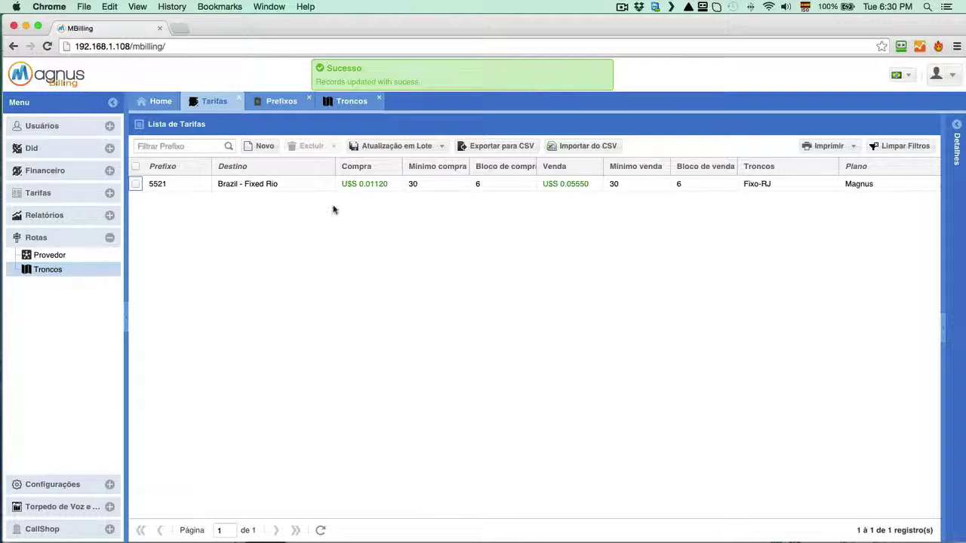
Step: Check the trunk list and change the tariffs' Destino filter to entries containing "Mobile"
{"action": "left_click", "coordinate": [352, 101]}
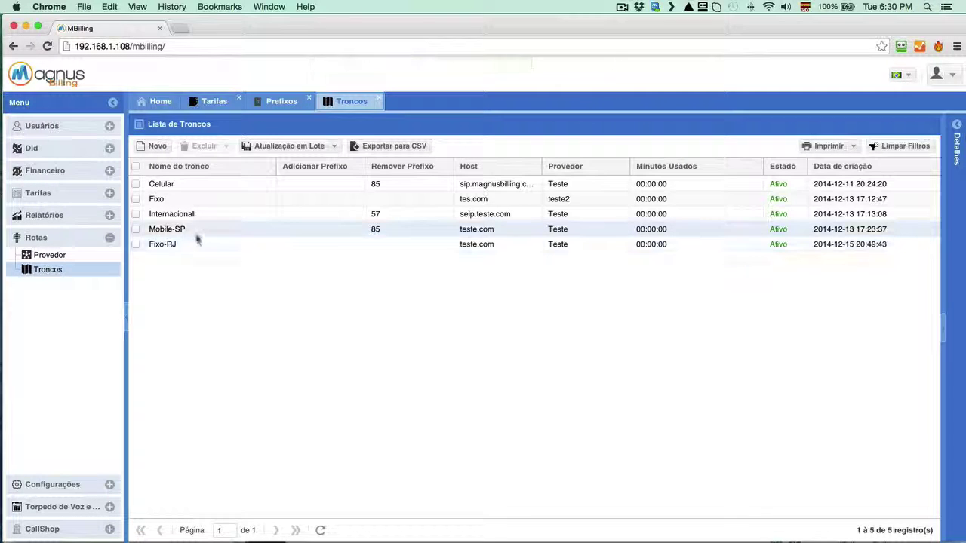
{"action": "left_click", "coordinate": [214, 101]}
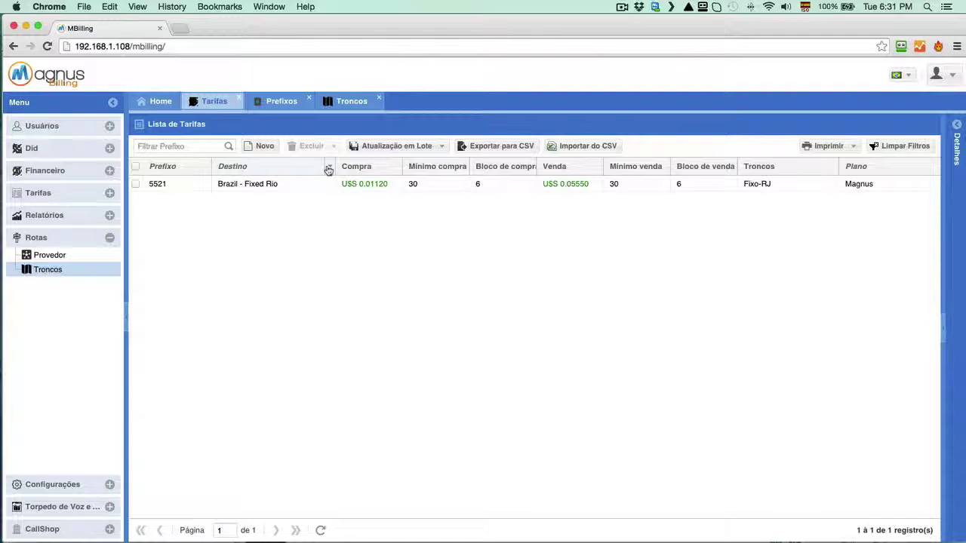
{"action": "left_click", "coordinate": [328, 167]}
{"action": "mouse_move", "coordinate": [401, 267]}
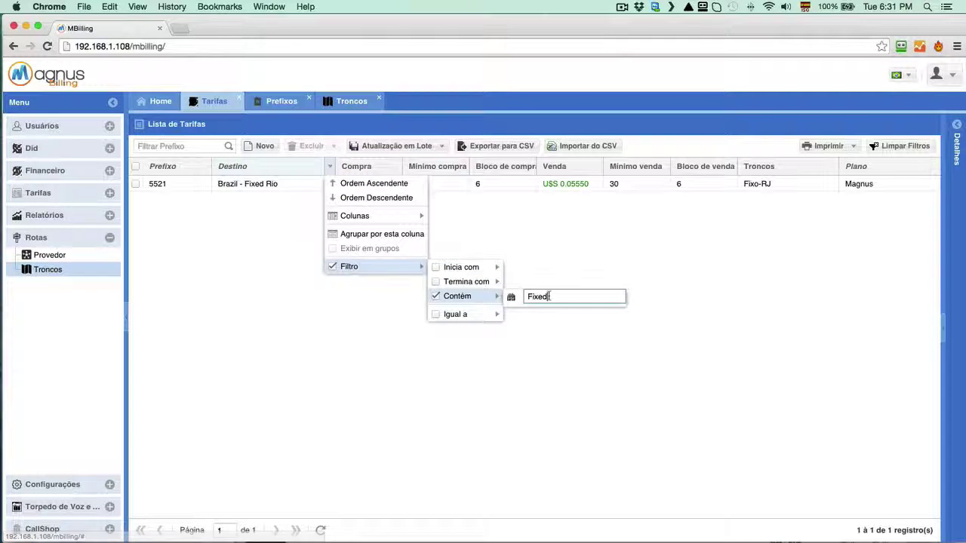
{"action": "key", "text": "BackSpace"}
{"action": "key", "text": "BackSpace"}
{"action": "key", "text": "BackSpace"}
{"action": "key", "text": "BackSpace"}
{"action": "key", "text": "BackSpace"}
{"action": "type", "text": "Mi"}
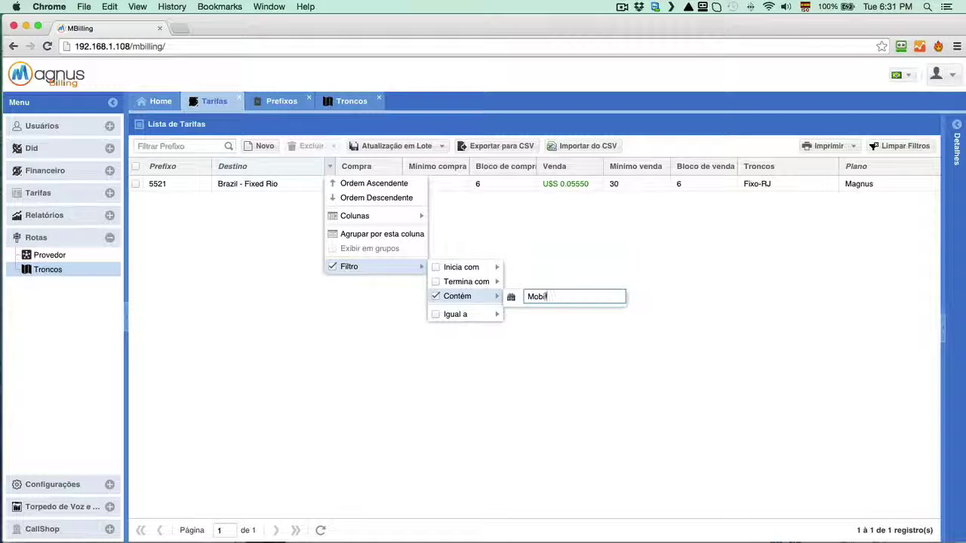
{"action": "type", "text": "bile"}
{"action": "key", "text": "Return"}
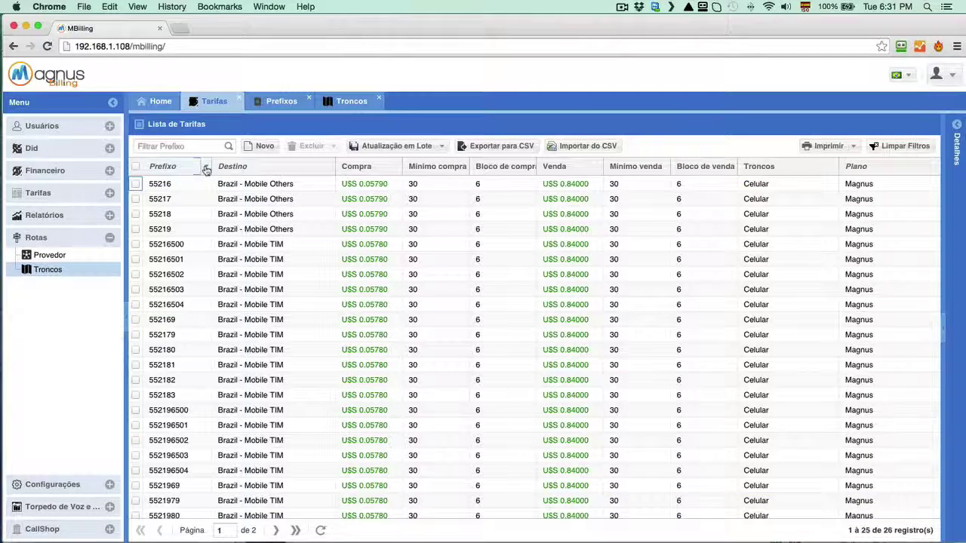
Step: Change the Prefixo filter of the mobile tariffs to prefixes starting with 5511
{"action": "left_click", "coordinate": [206, 166]}
{"action": "mouse_move", "coordinate": [226, 267]}
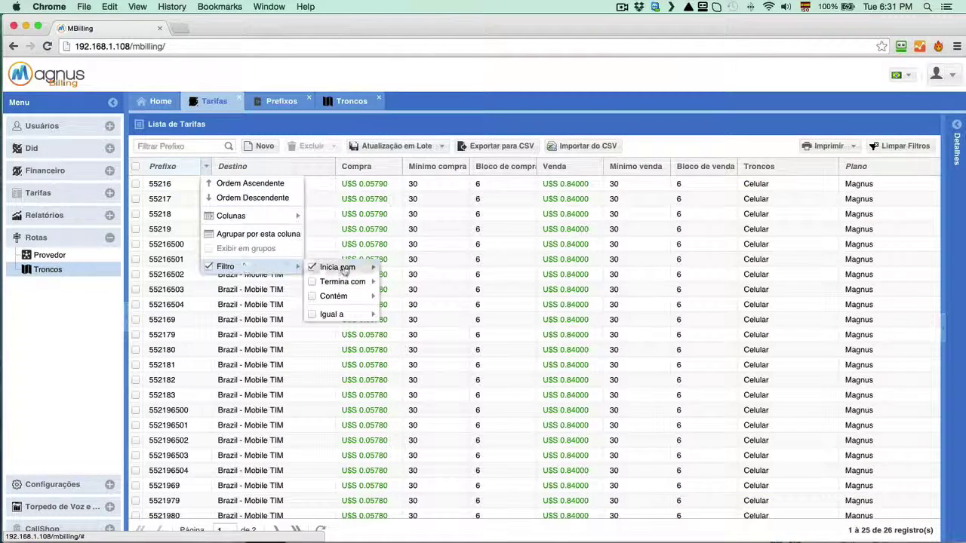
{"action": "mouse_move", "coordinate": [340, 267]}
{"action": "type", "text": "5521"}
{"action": "key", "text": "BackSpace"}
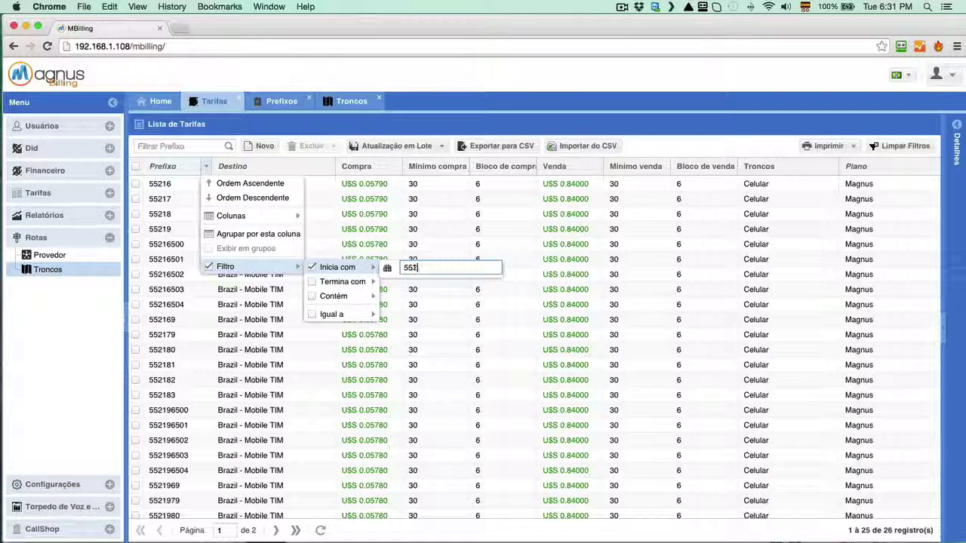
{"action": "type", "text": "11"}
{"action": "key", "text": "Return"}
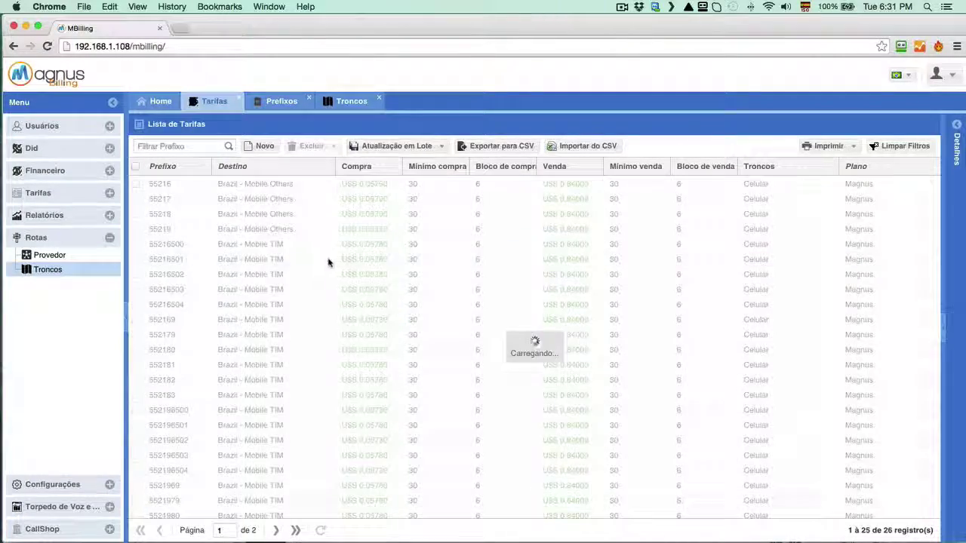
{"action": "scroll", "coordinate": [257, 438], "scroll_direction": "left", "scroll_amount": 5}
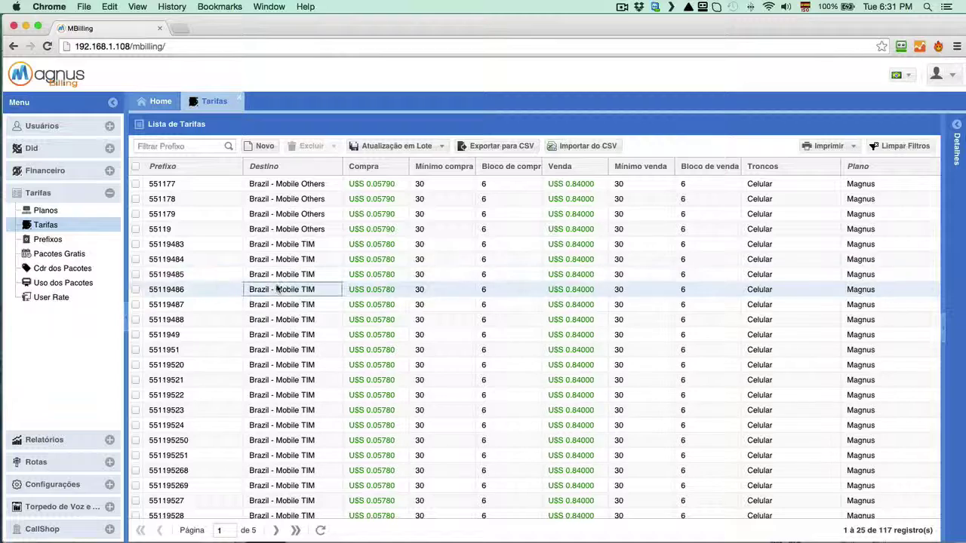
Step: Batch-update the filtered 5511 mobile tariffs with the Mobile-SP trunk and a Venda price of 0.62000, and save
{"action": "left_click", "coordinate": [215, 290]}
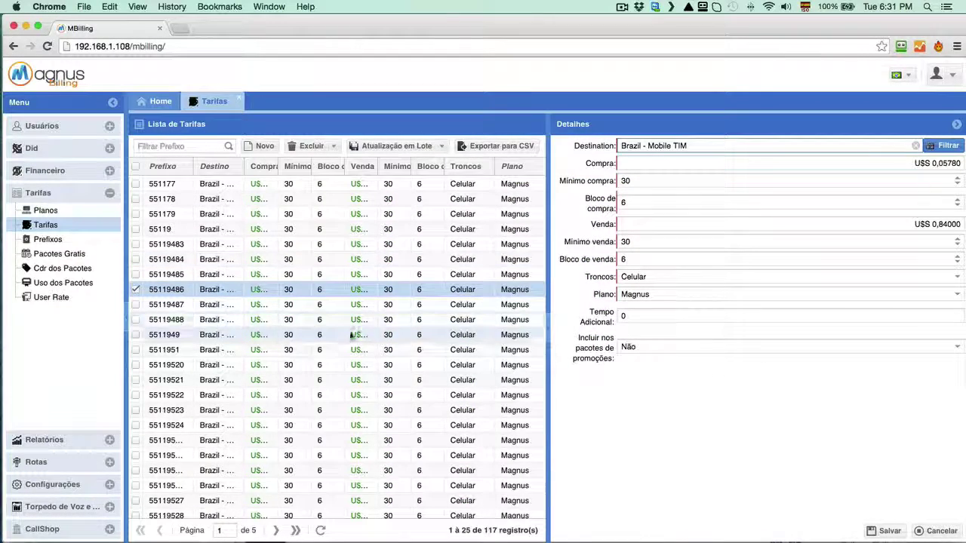
{"action": "left_click", "coordinate": [394, 146]}
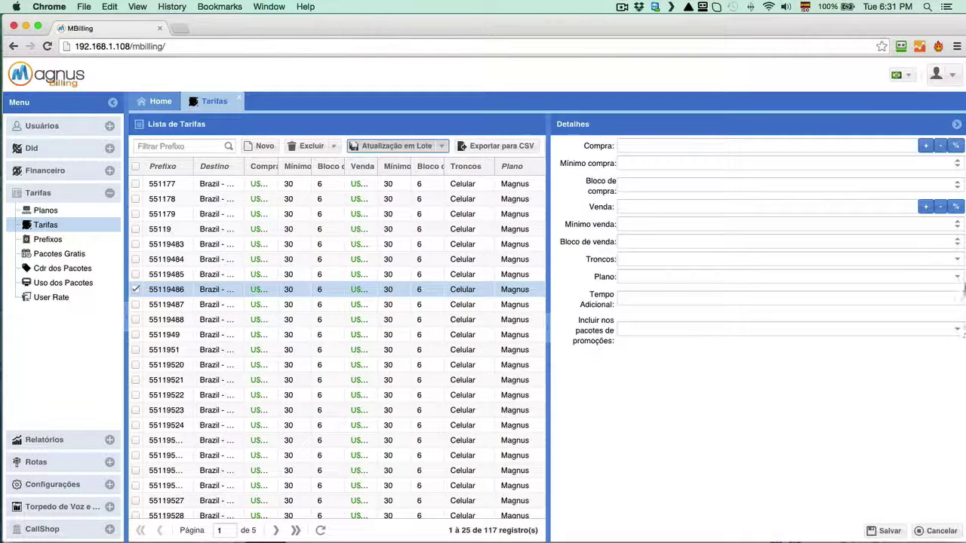
{"action": "left_click", "coordinate": [957, 262]}
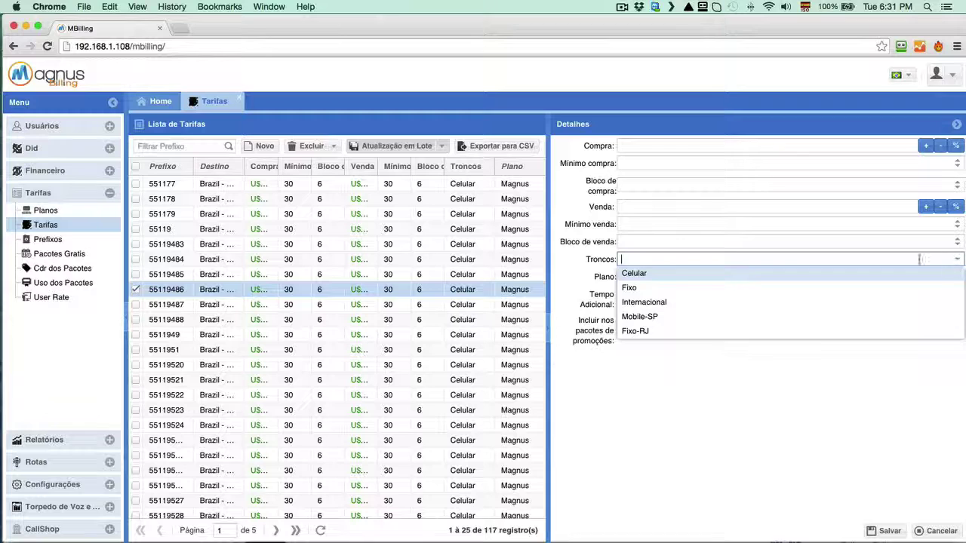
{"action": "left_click", "coordinate": [648, 316]}
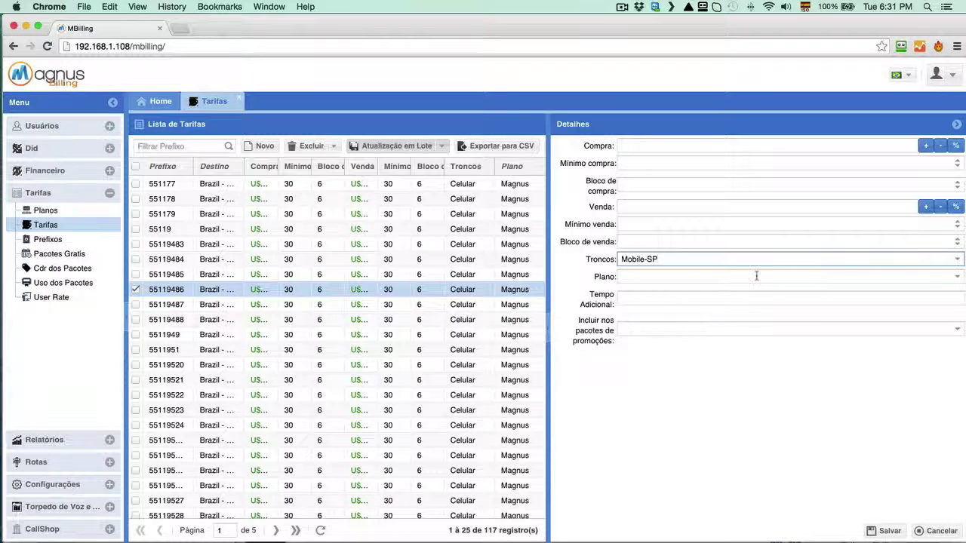
{"action": "left_click", "coordinate": [686, 209]}
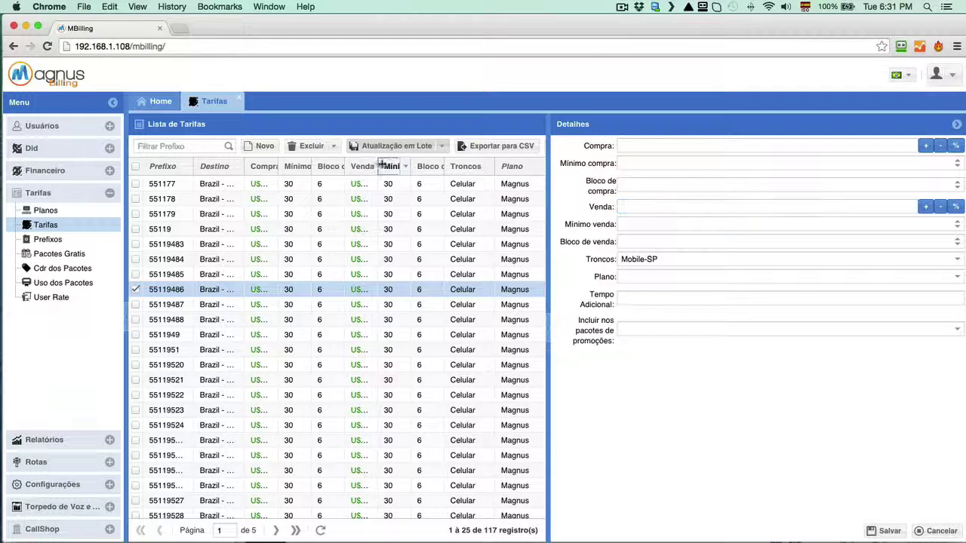
{"action": "left_click_drag", "start_coordinate": [381, 168], "coordinate": [397, 167]}
{"action": "left_click", "coordinate": [863, 205]}
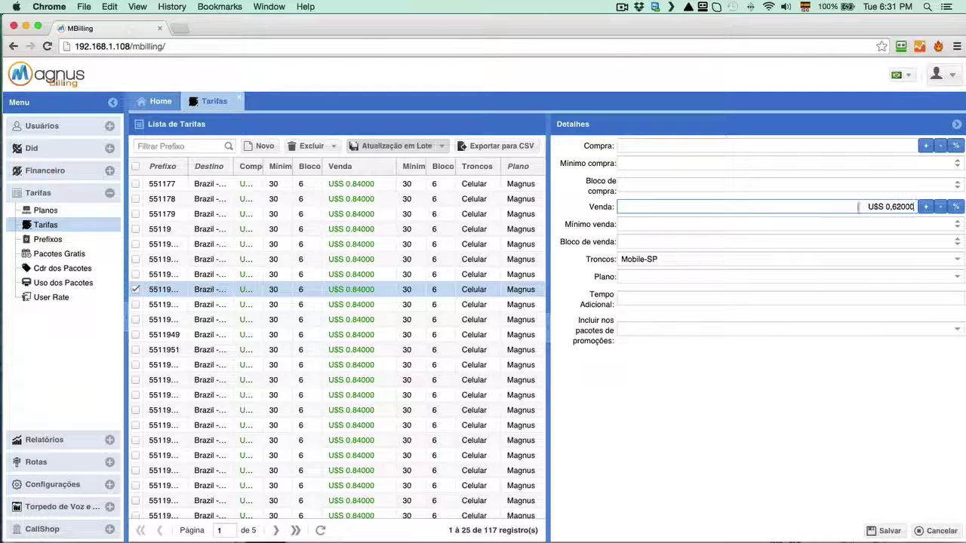
{"action": "left_click", "coordinate": [813, 445]}
{"action": "left_click", "coordinate": [884, 531]}
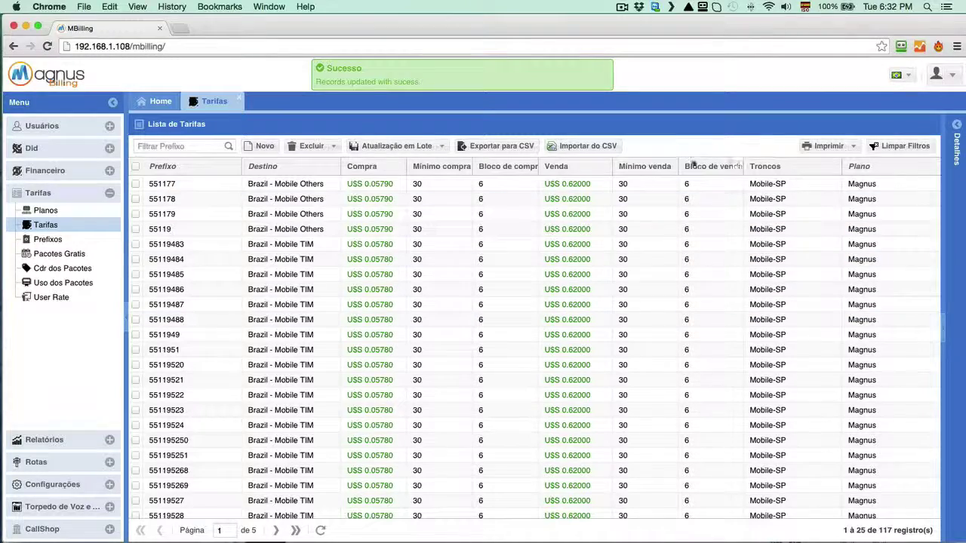
Step: Clear all tariff filters and filter the list to the Magnus plan only
{"action": "left_click", "coordinate": [905, 146]}
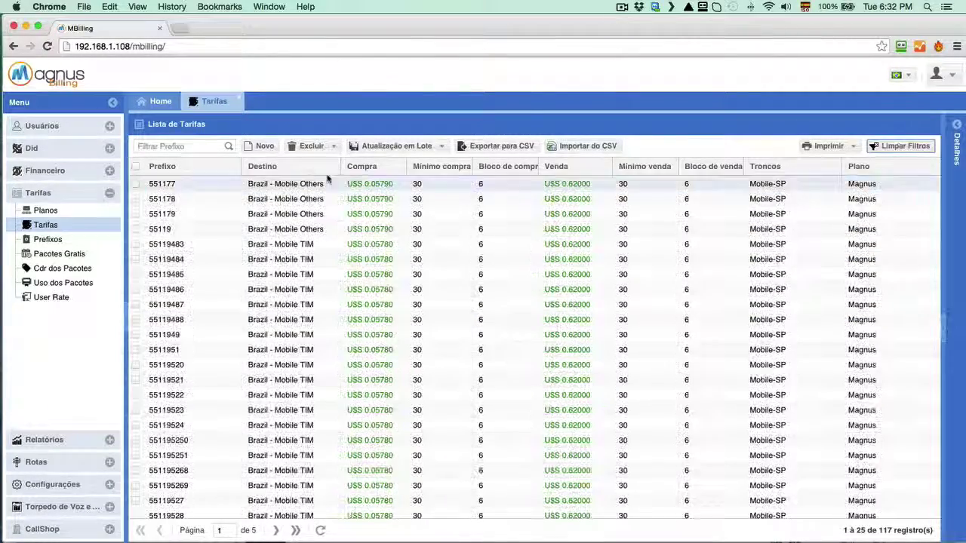
{"action": "left_click", "coordinate": [935, 166]}
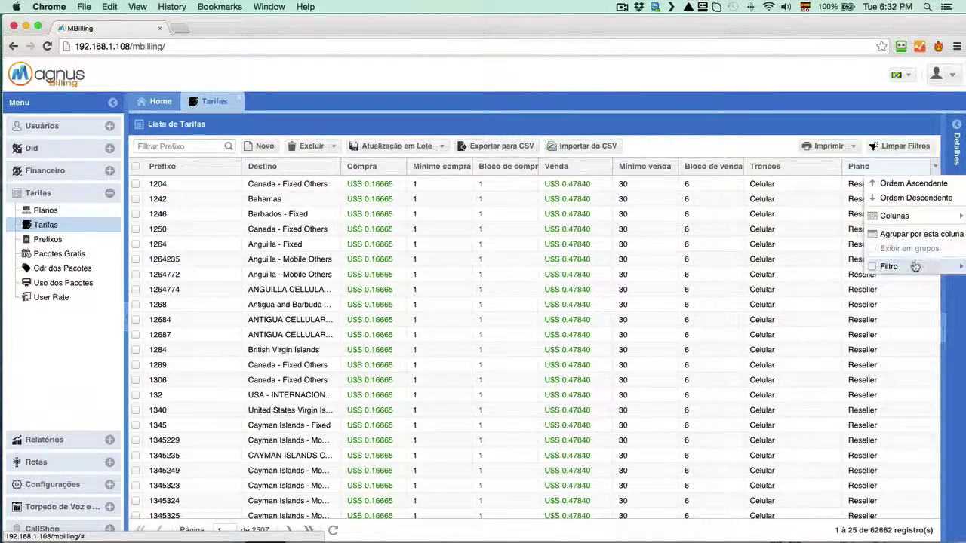
{"action": "mouse_move", "coordinate": [890, 266]}
{"action": "left_click", "coordinate": [834, 270]}
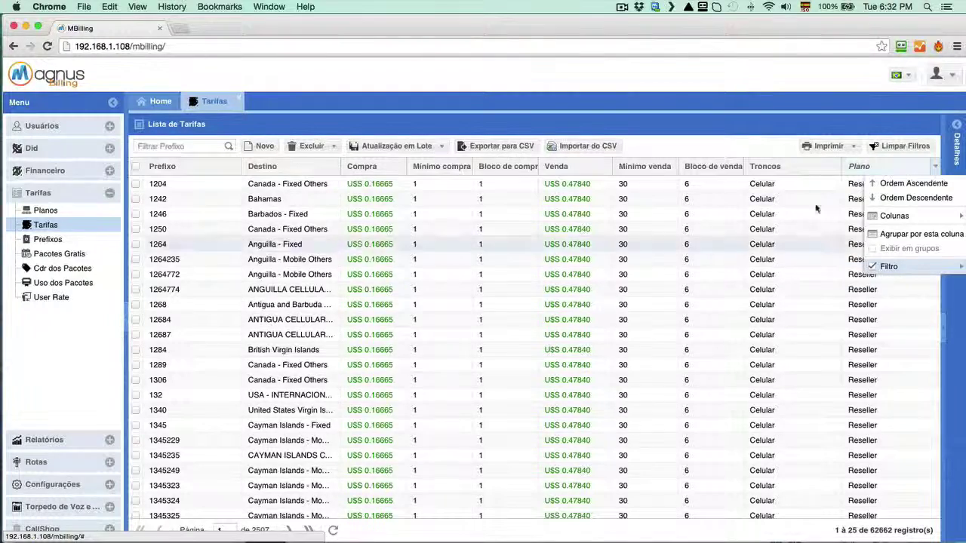
{"action": "left_click", "coordinate": [183, 173]}
Step: Search the Magnus tariffs by prefixes 57, 34, 5541 and 5511 to check their trunks and sale prices
{"action": "left_click", "coordinate": [172, 146]}
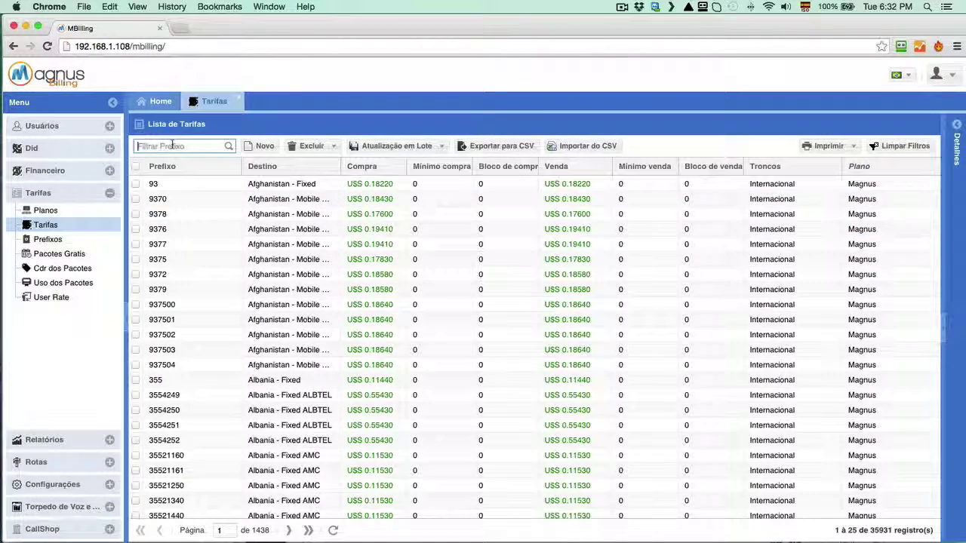
{"action": "type", "text": "57"}
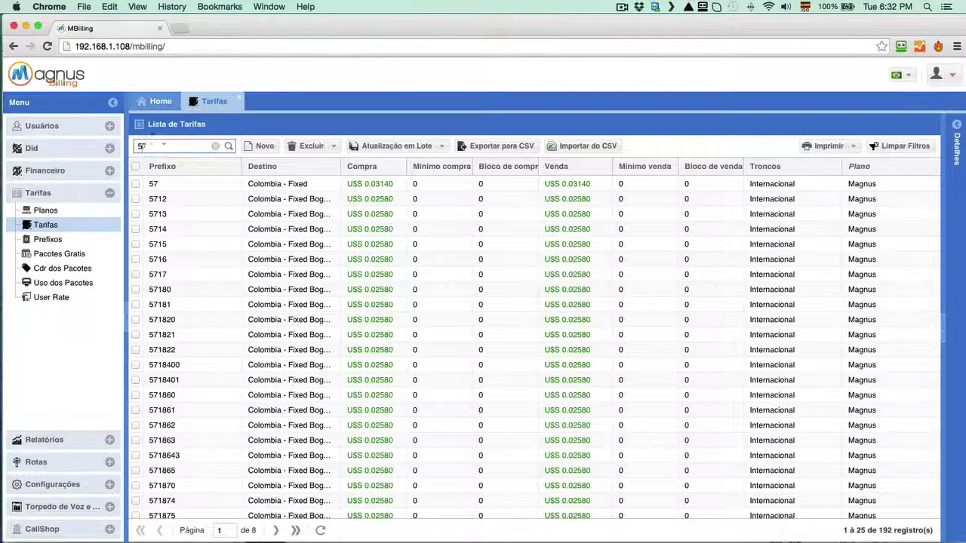
{"action": "type", "text": "34"}
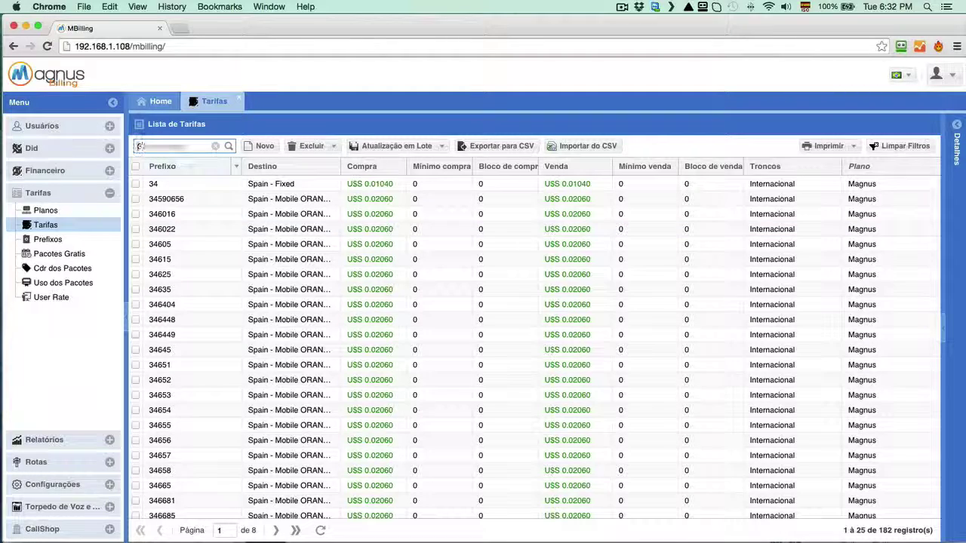
{"action": "type", "text": "555"}
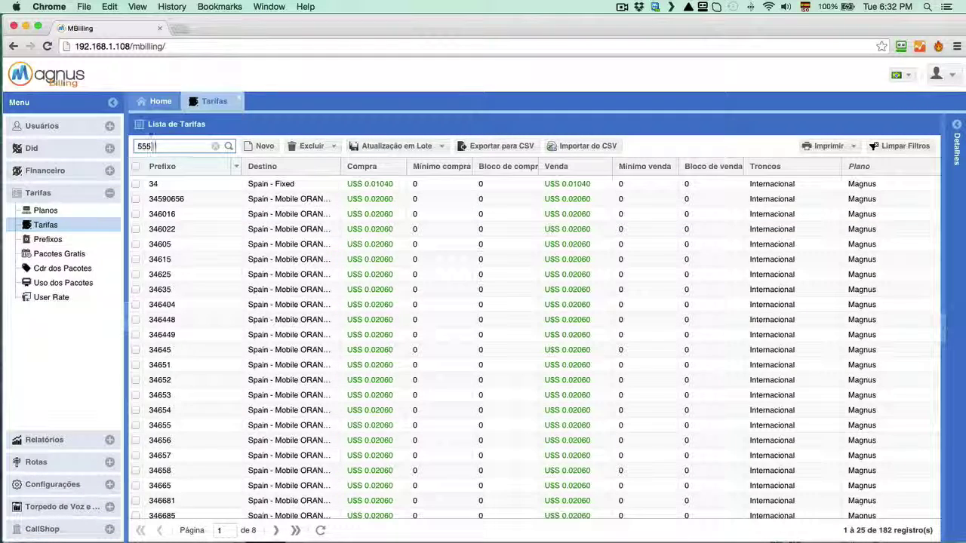
{"action": "type", "text": "1"}
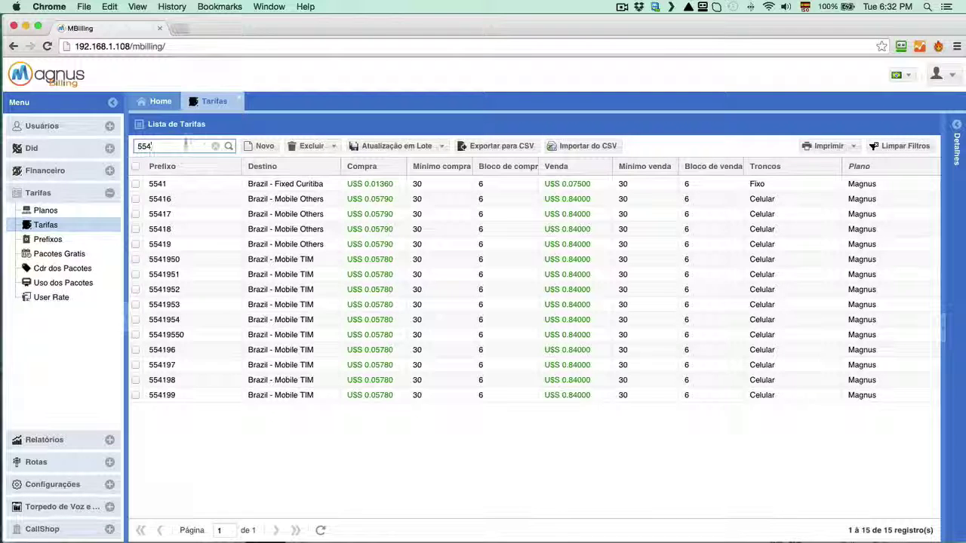
{"action": "key", "text": "BackSpace"}
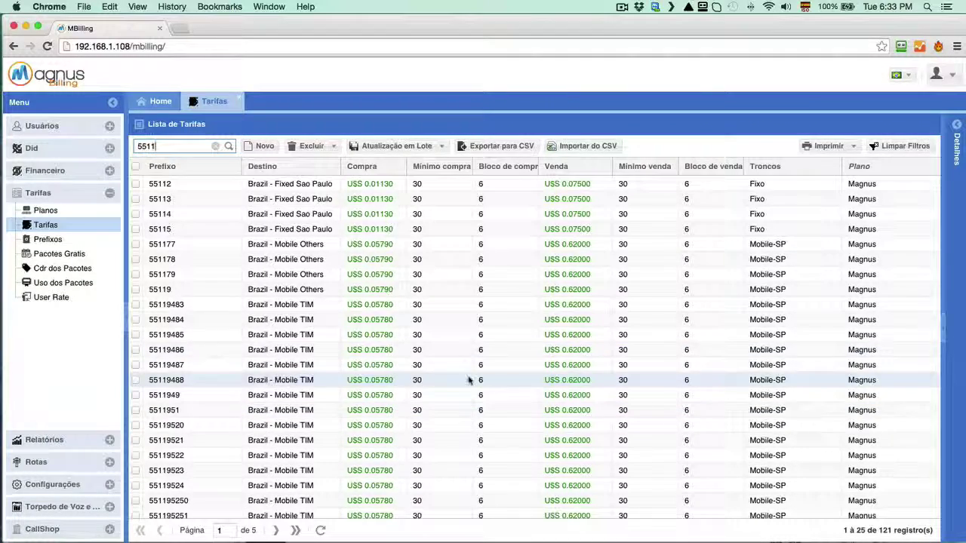
{"action": "scroll", "coordinate": [483, 369], "scroll_direction": "down", "scroll_amount": 2}
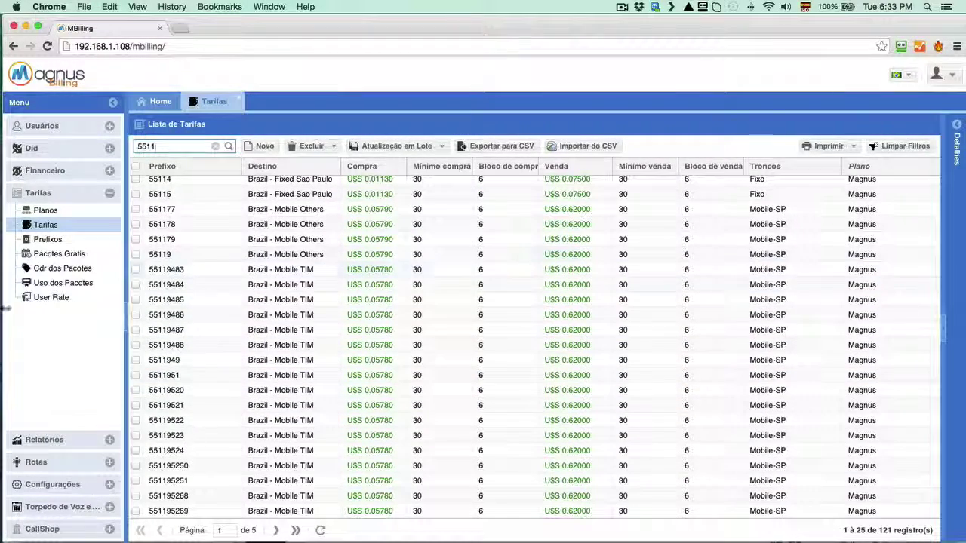